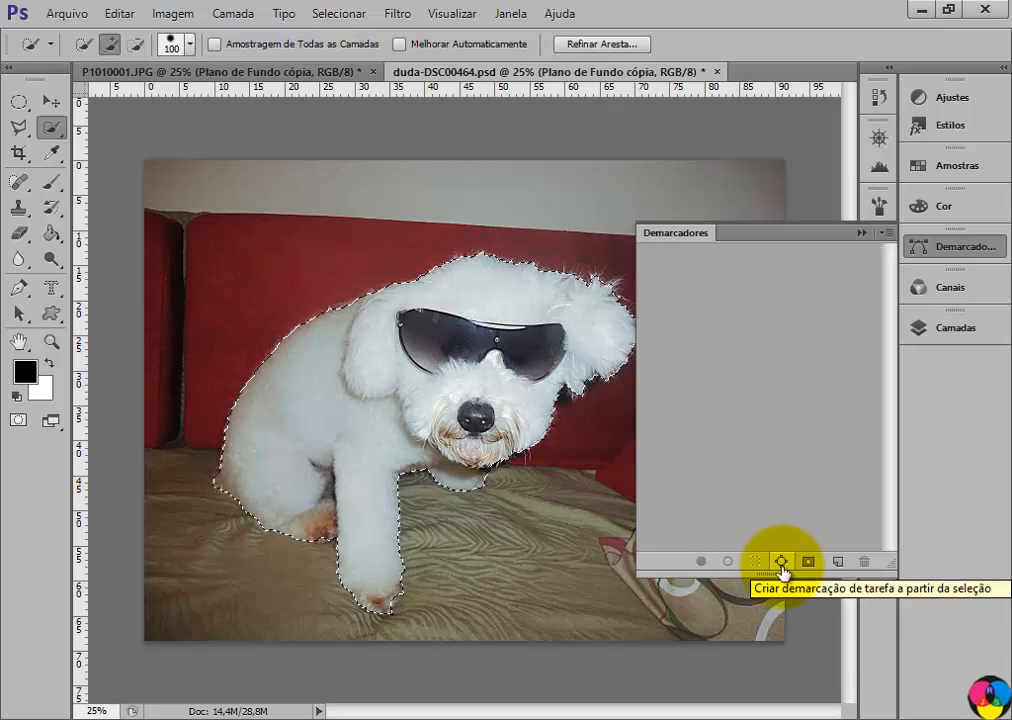
Create a work path from the dog selection and save it as Demarcador 1.
{"action": "left_click", "coordinate": [781, 562]}
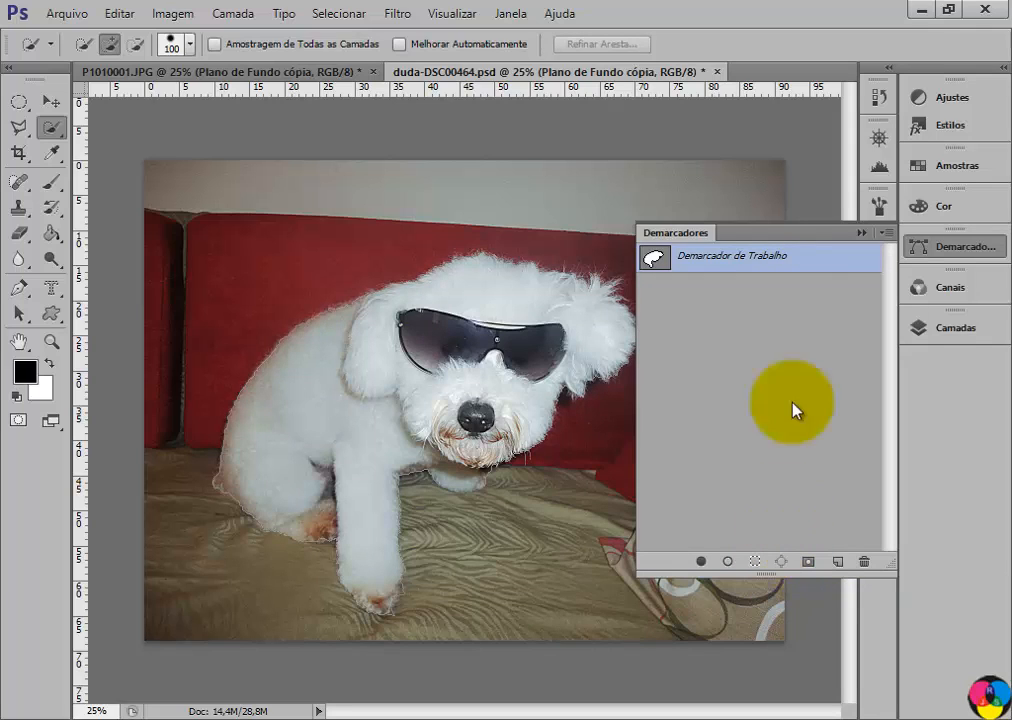
{"action": "double_click", "coordinate": [745, 258]}
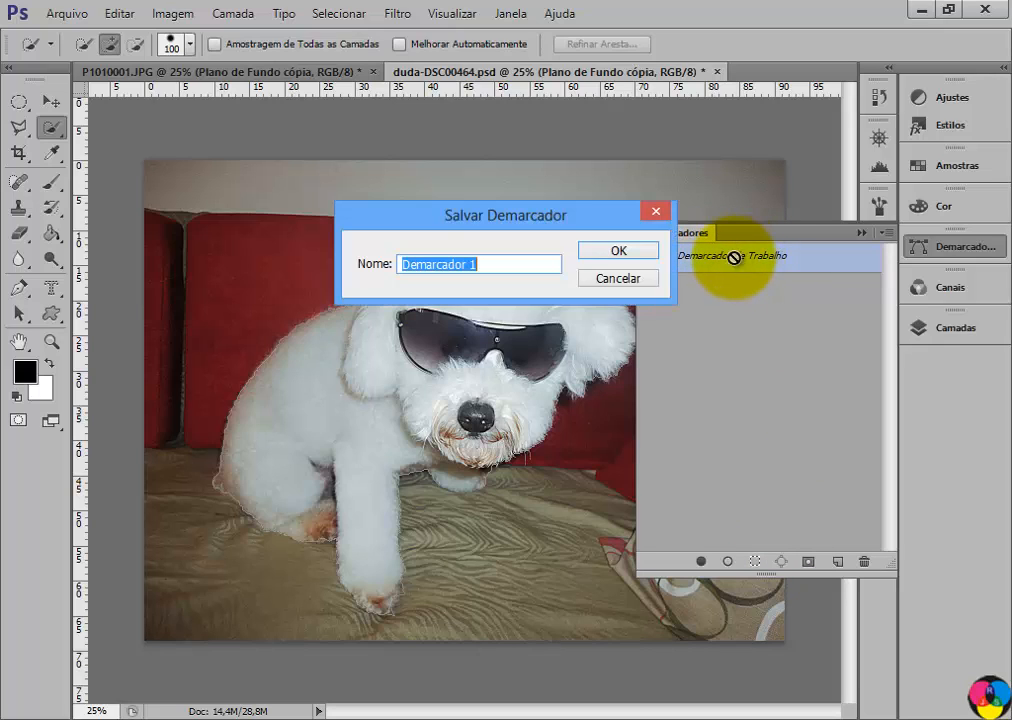
{"action": "left_click", "coordinate": [619, 252]}
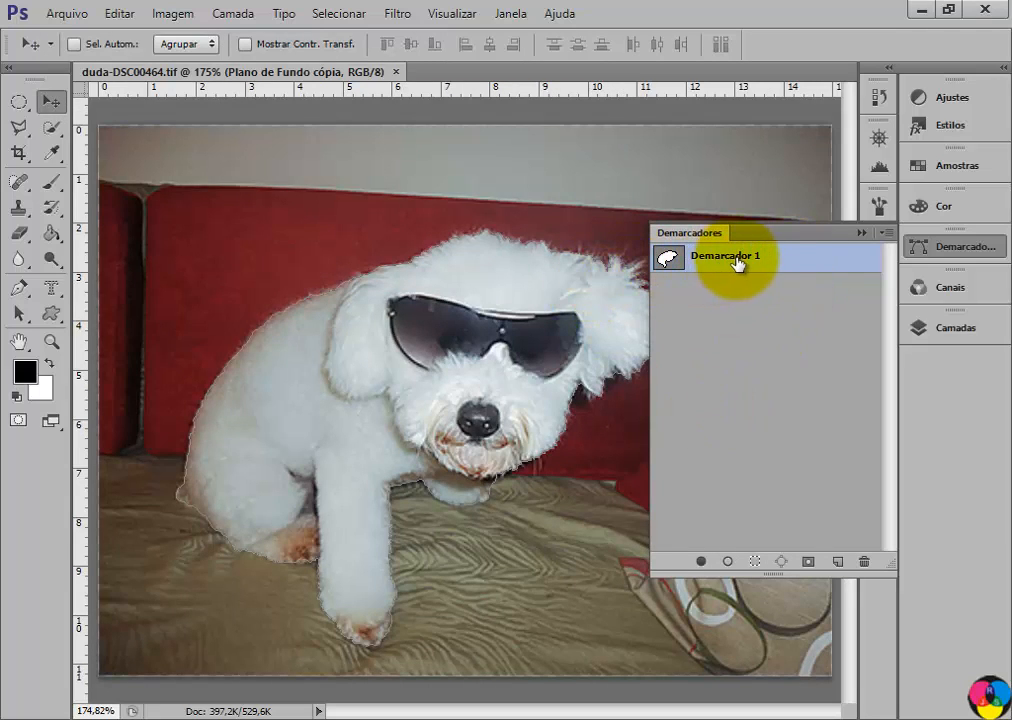
Make Demarcador 1 the image's clipping path with a flatness of 10 device pixels.
{"action": "left_click", "coordinate": [888, 233]}
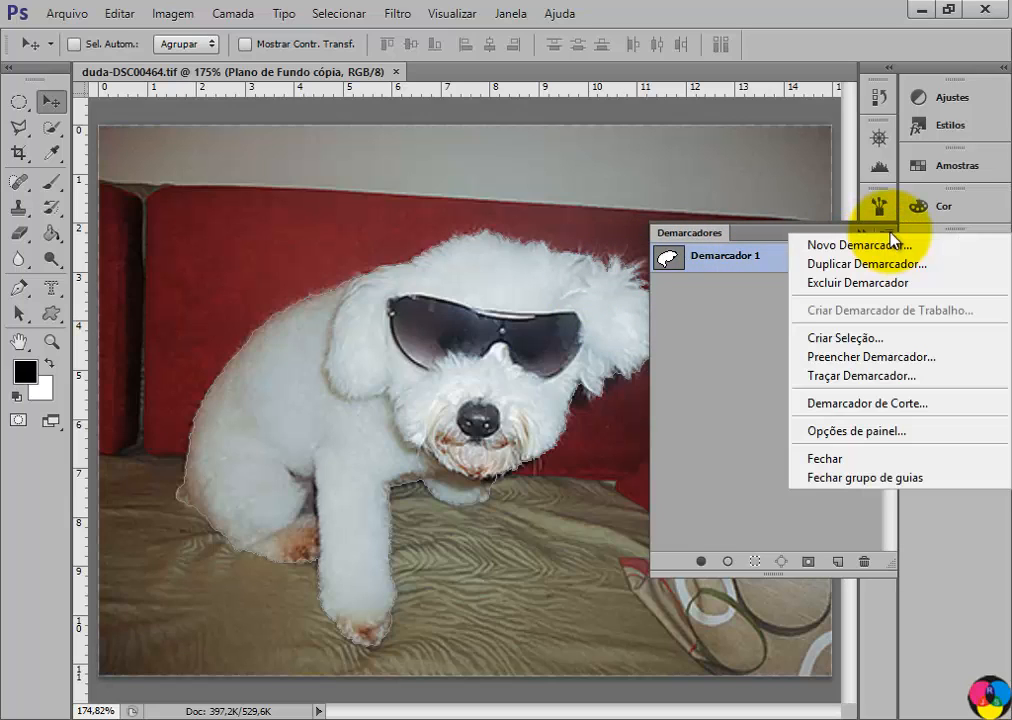
{"action": "left_click", "coordinate": [866, 405]}
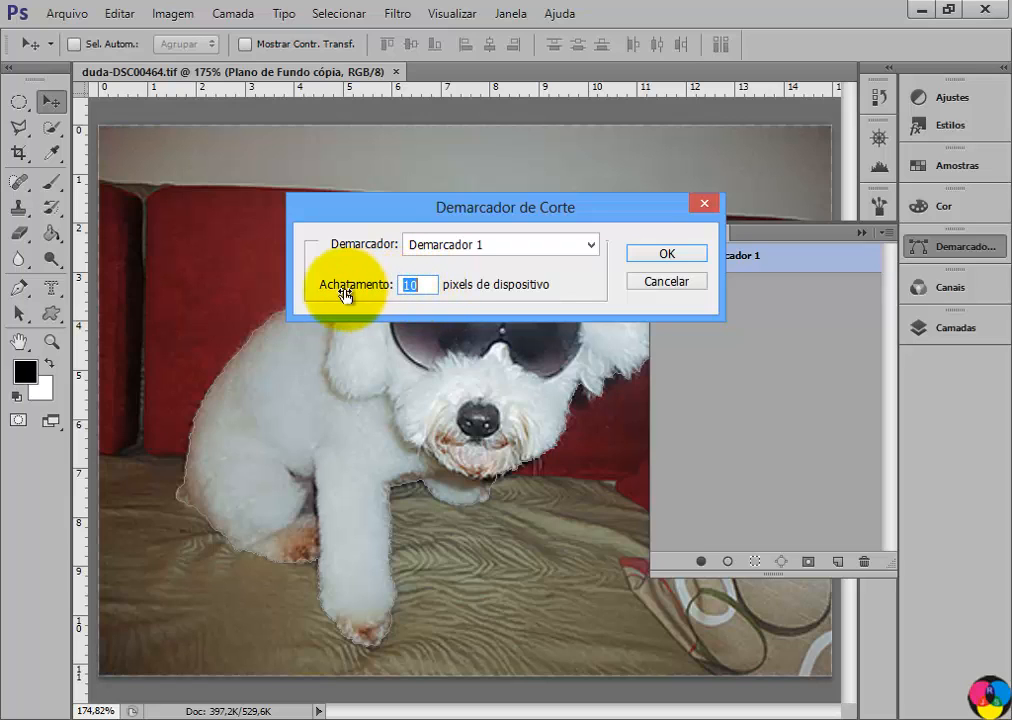
{"action": "left_click", "coordinate": [425, 284]}
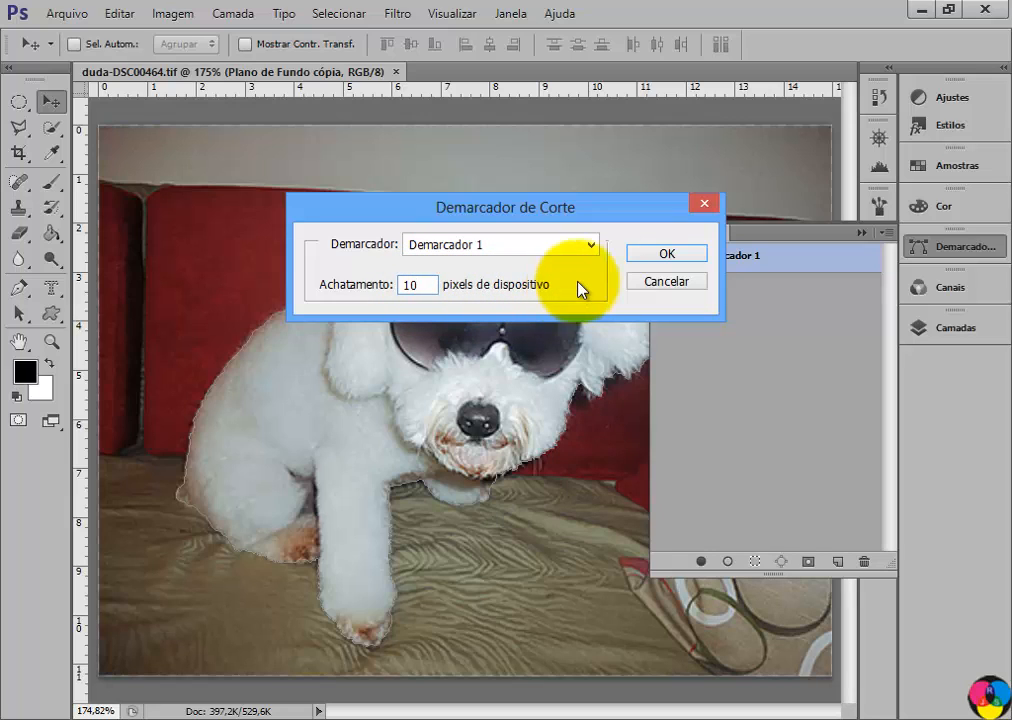
{"action": "left_click", "coordinate": [673, 257]}
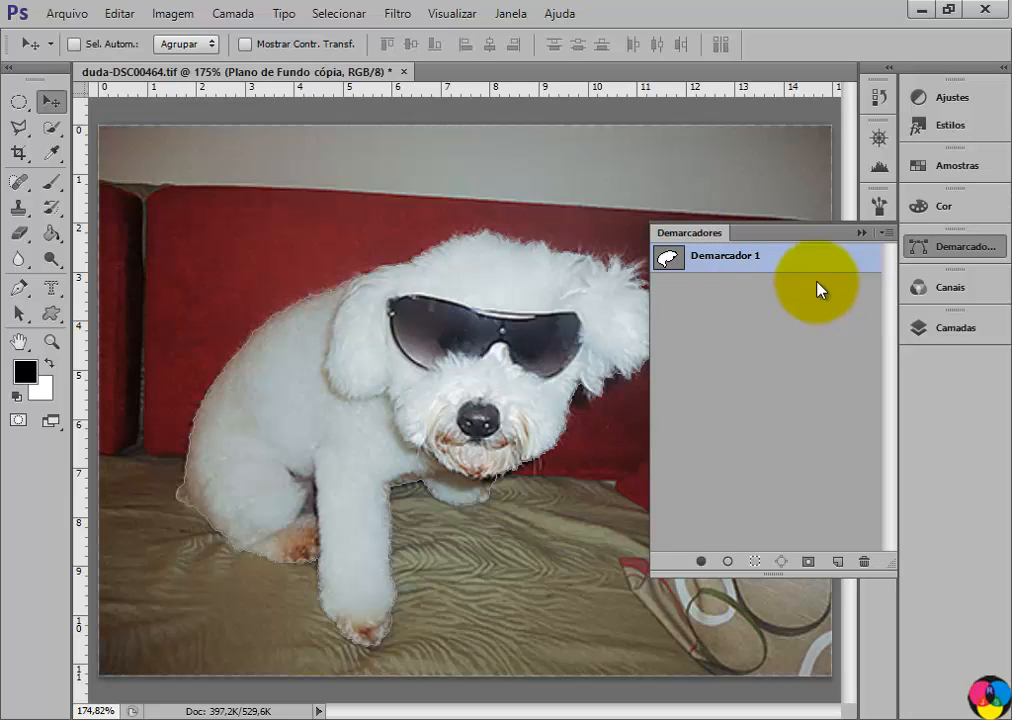
{"action": "left_click", "coordinate": [886, 232]}
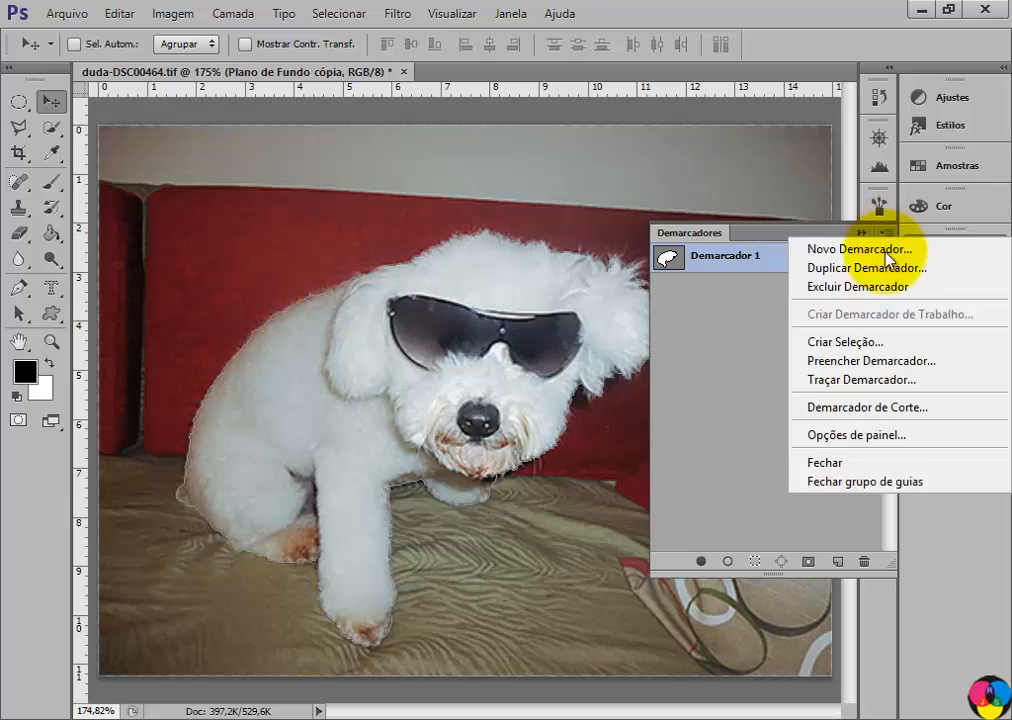
{"action": "left_click", "coordinate": [770, 242]}
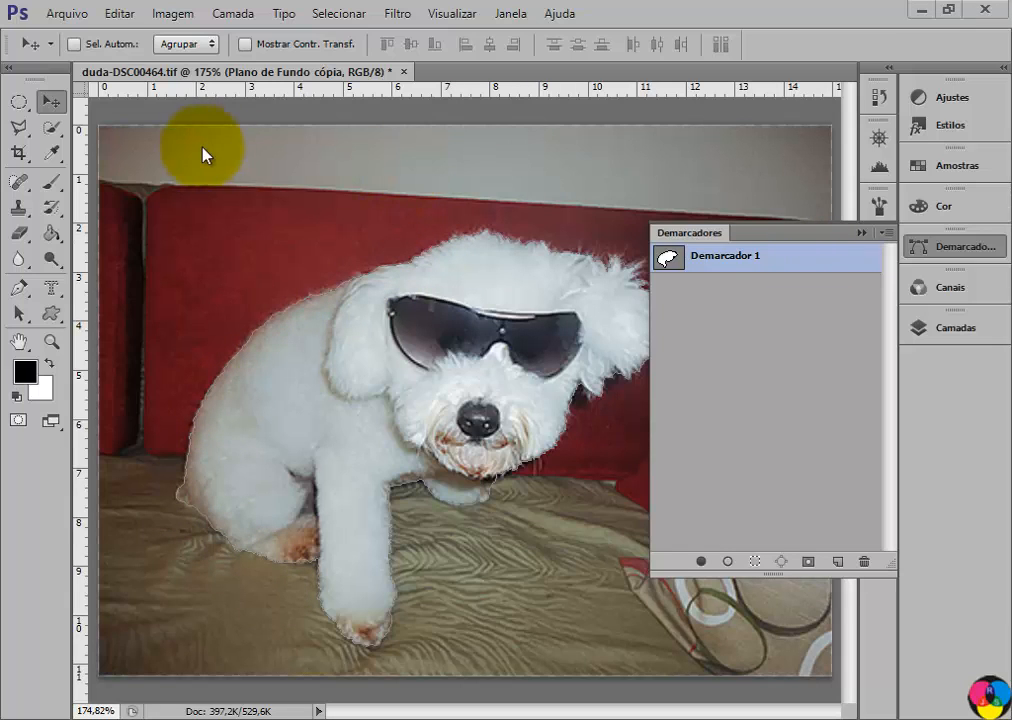
Save the image in TIFF format as duda-DSC00464-tif in folder 00, replacing the existing file.
{"action": "left_click", "coordinate": [70, 15]}
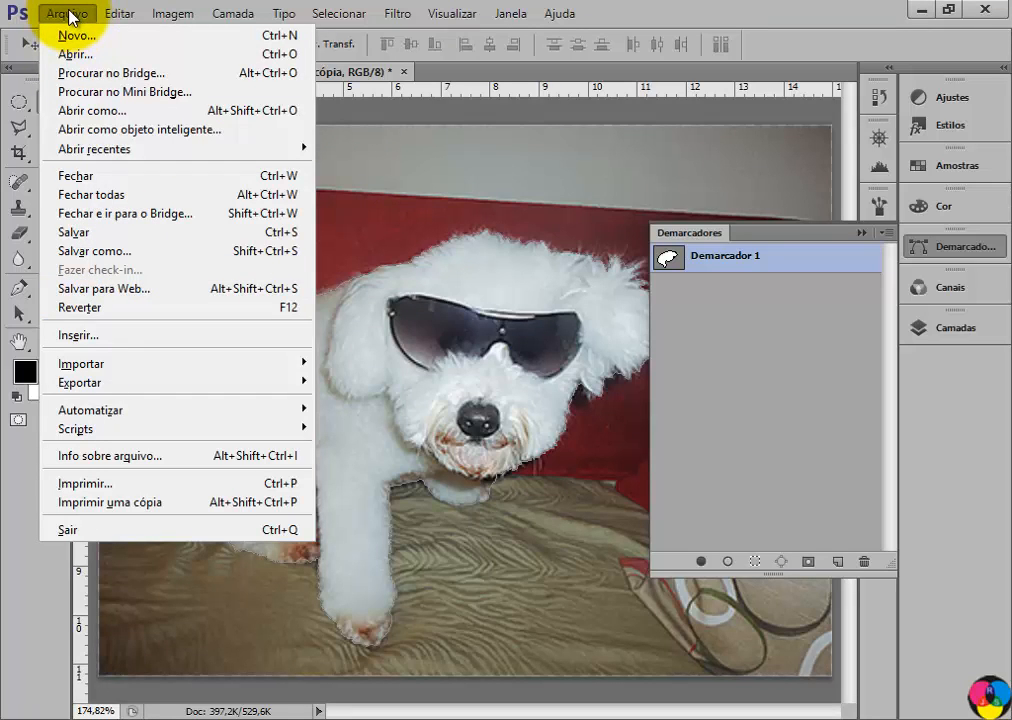
{"action": "left_click", "coordinate": [96, 252]}
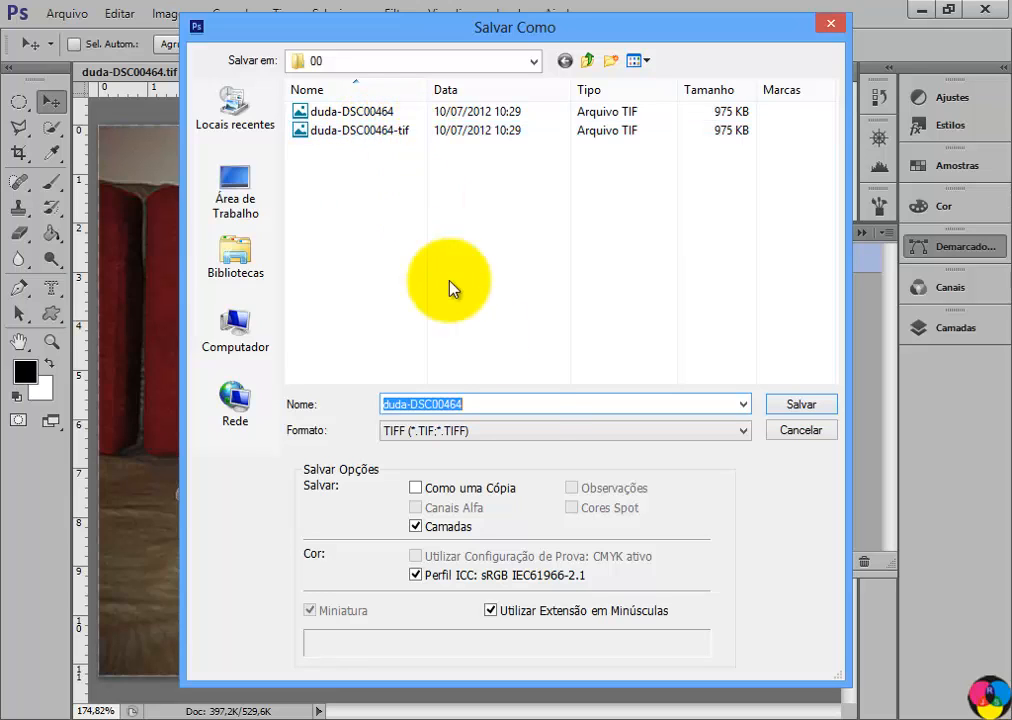
{"action": "left_click", "coordinate": [362, 135]}
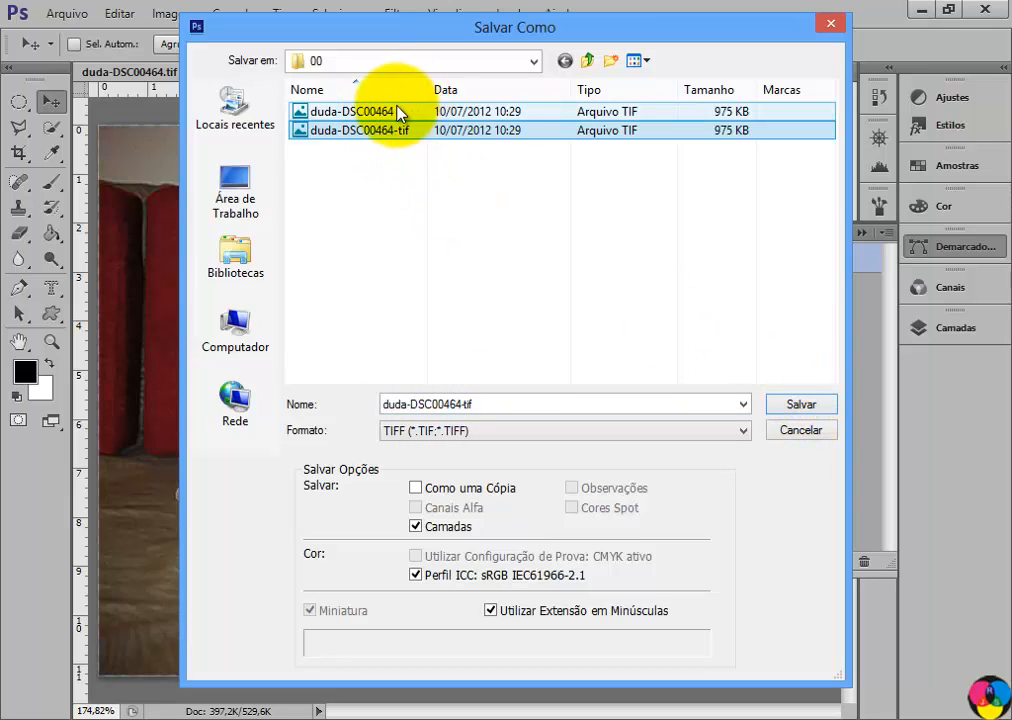
{"action": "left_click", "coordinate": [800, 404]}
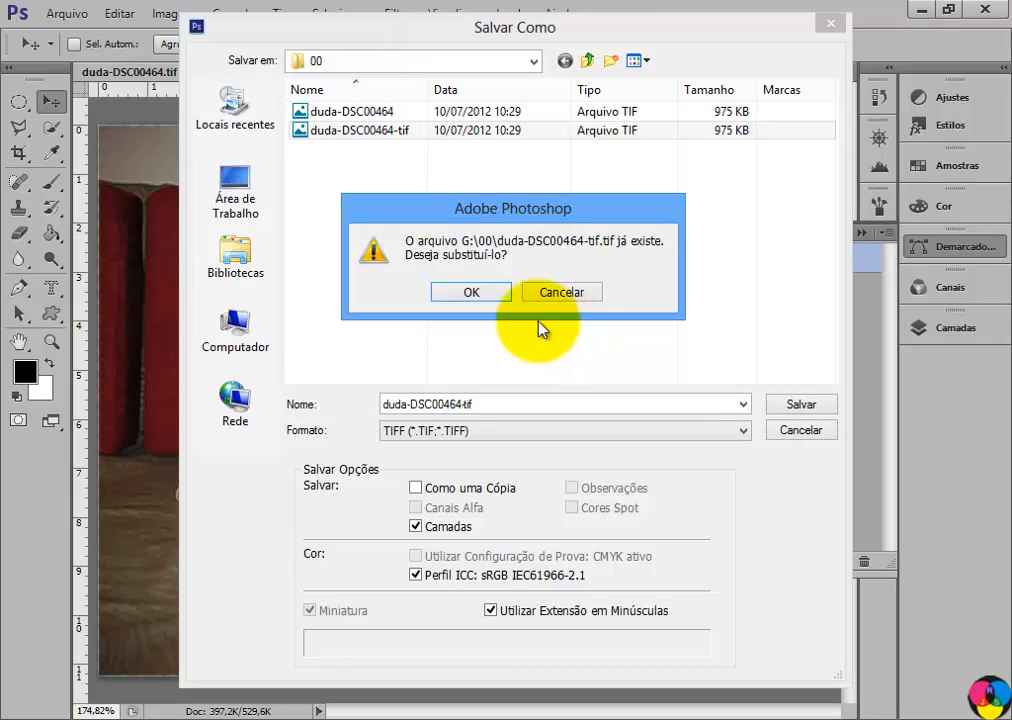
{"action": "left_click", "coordinate": [476, 293]}
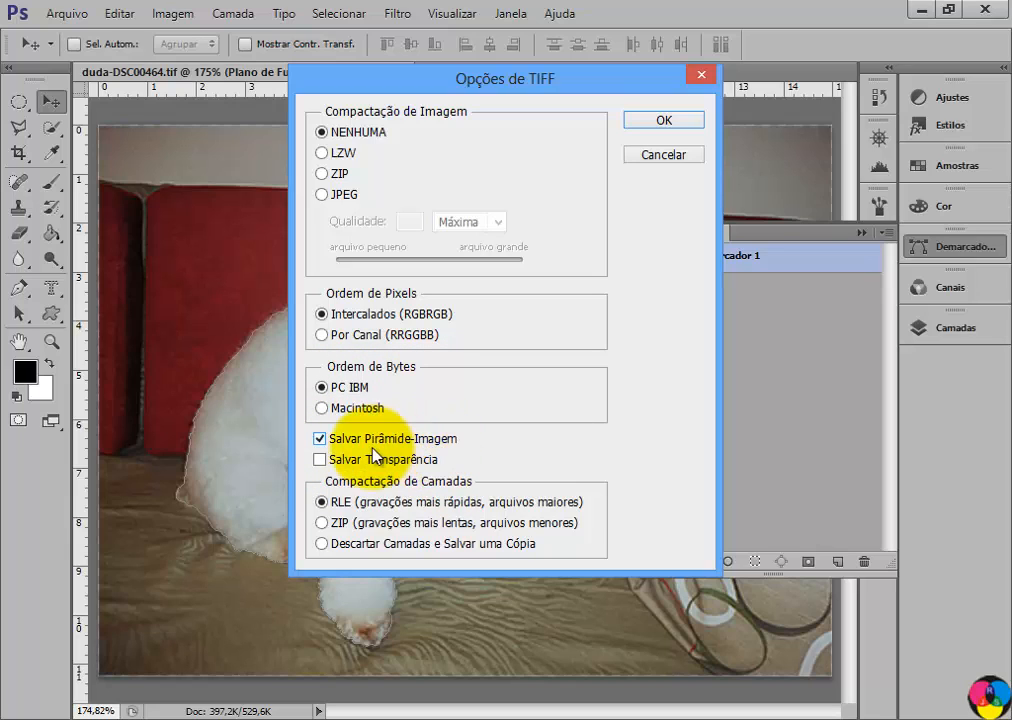
Turn off Salvar Pirâmide-Imagem and turn on Salvar Transparência in the TIFF options, and accept them.
{"action": "left_click", "coordinate": [322, 462]}
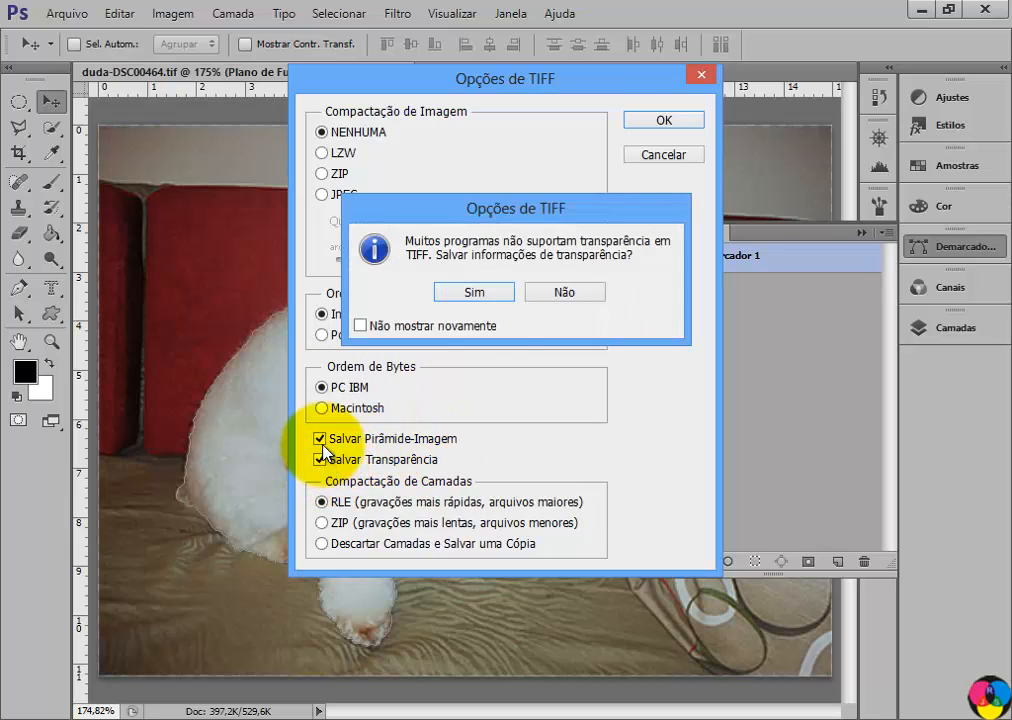
{"action": "left_click", "coordinate": [560, 292]}
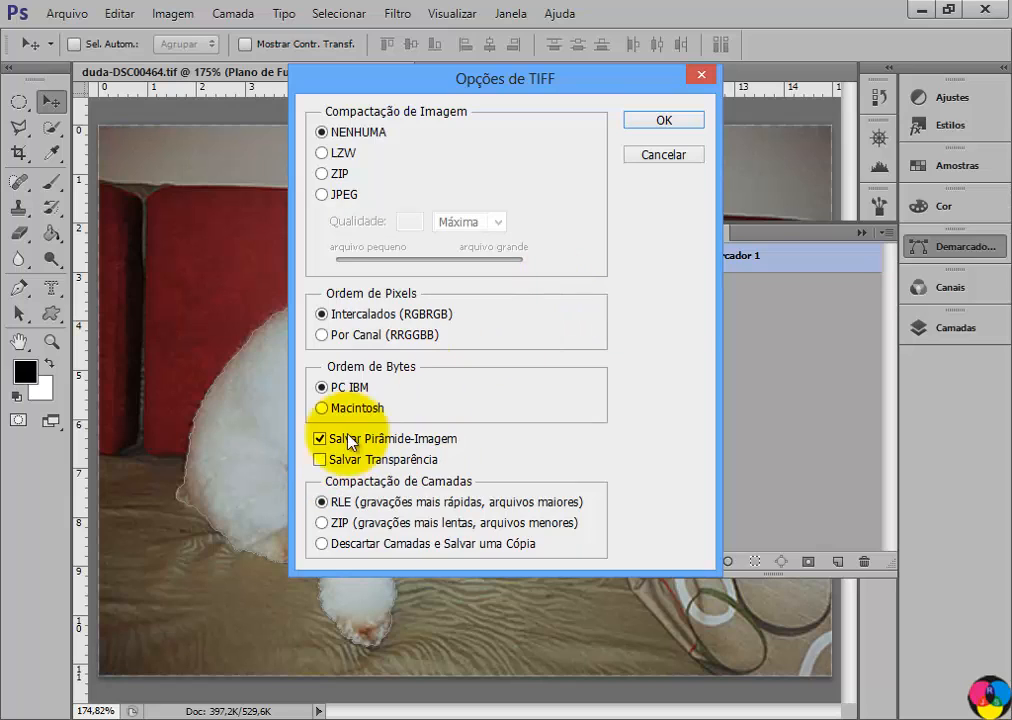
{"action": "left_click", "coordinate": [319, 438]}
{"action": "left_click", "coordinate": [319, 460]}
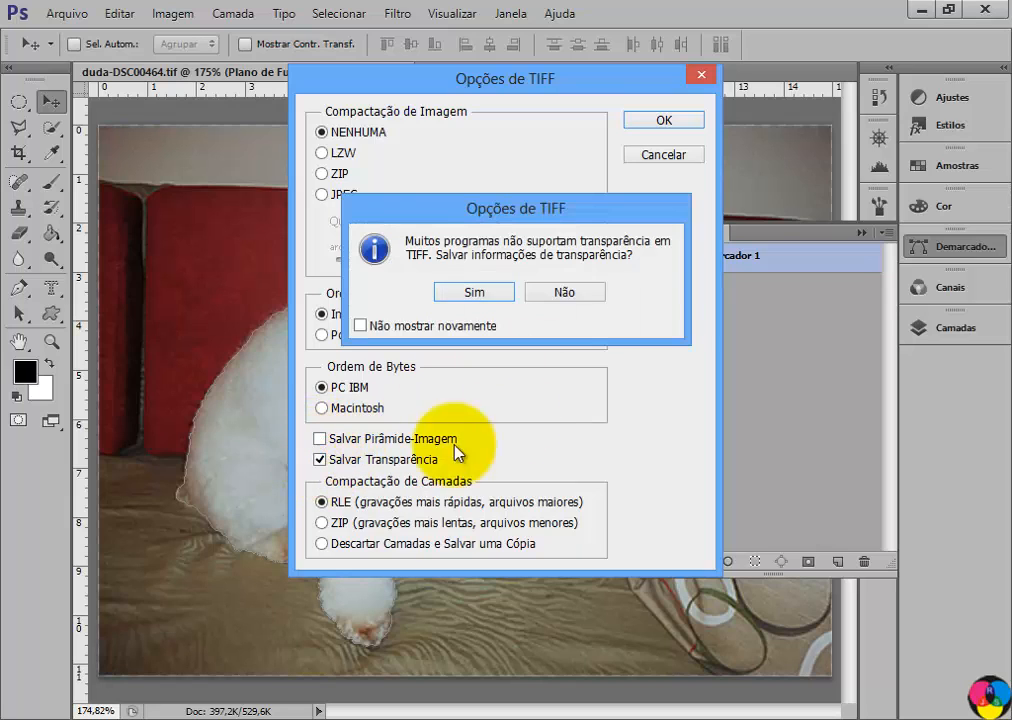
{"action": "left_click", "coordinate": [478, 292]}
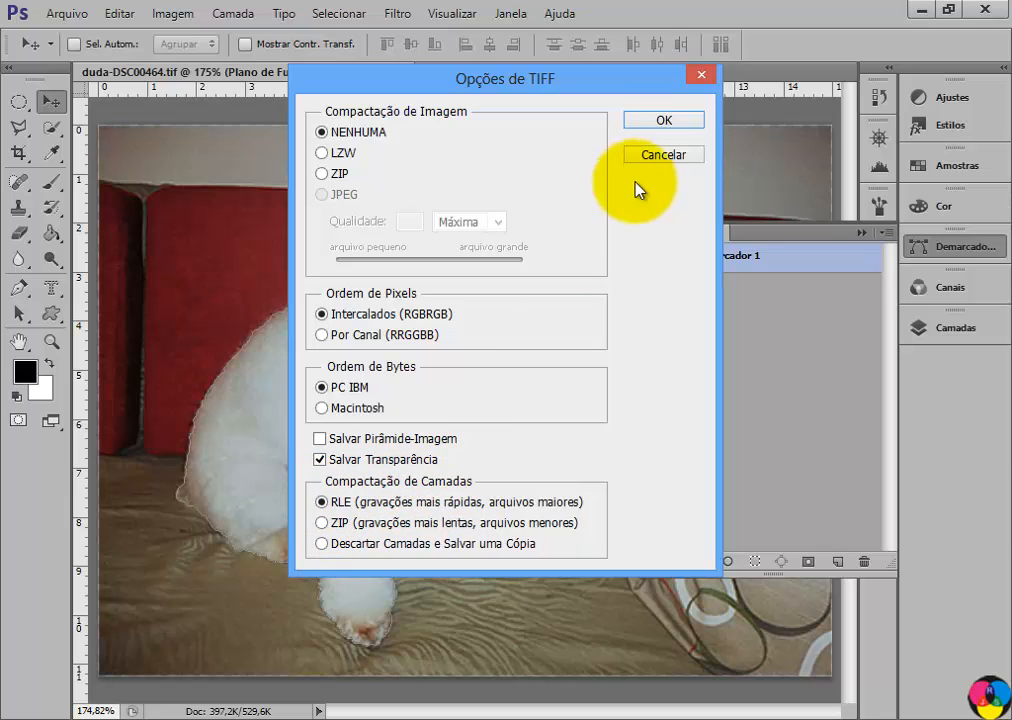
{"action": "left_click", "coordinate": [662, 120]}
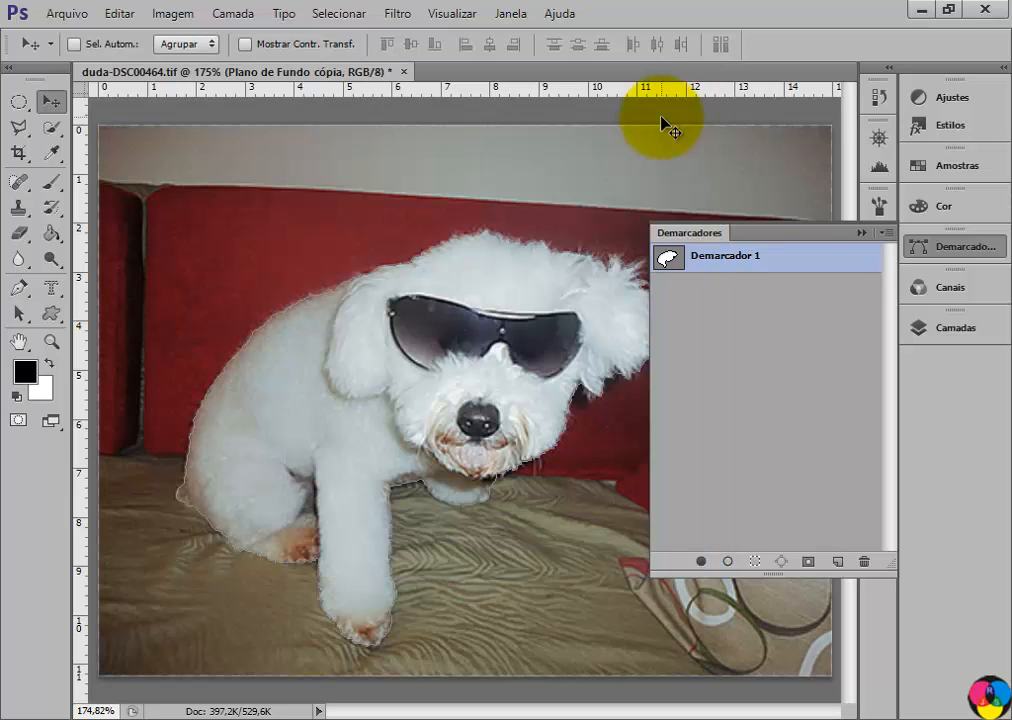
Save a copy in EPS do Photoshop format as duda-DSC00464-eps in folder 00, replacing the existing file.
{"action": "left_click", "coordinate": [787, 263]}
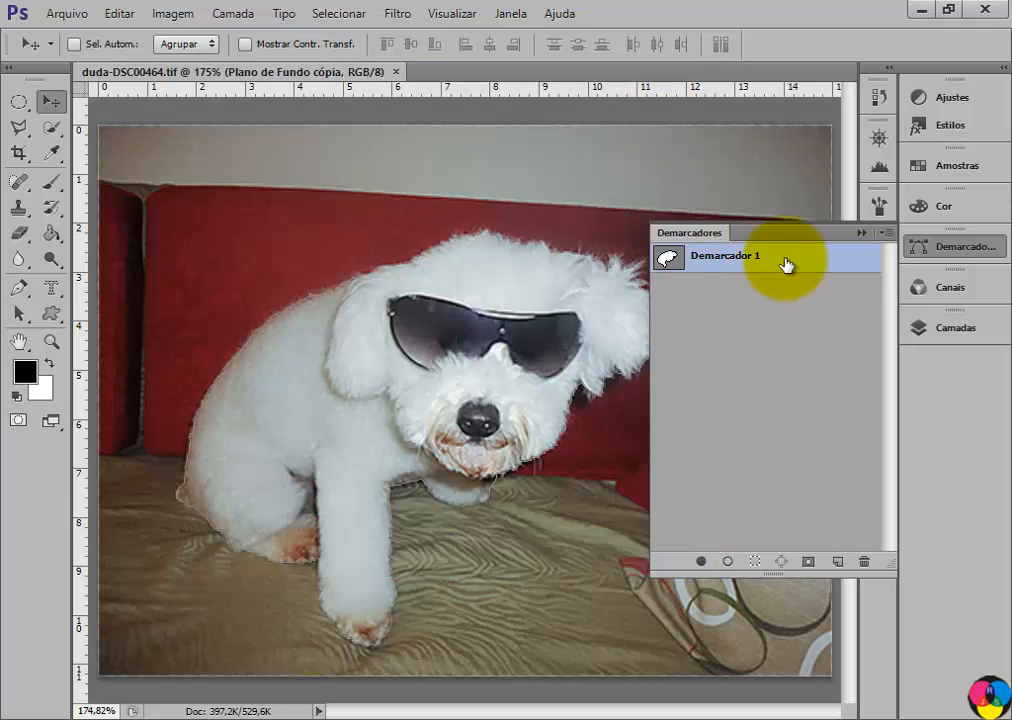
{"action": "left_click", "coordinate": [67, 16]}
{"action": "left_click", "coordinate": [120, 252]}
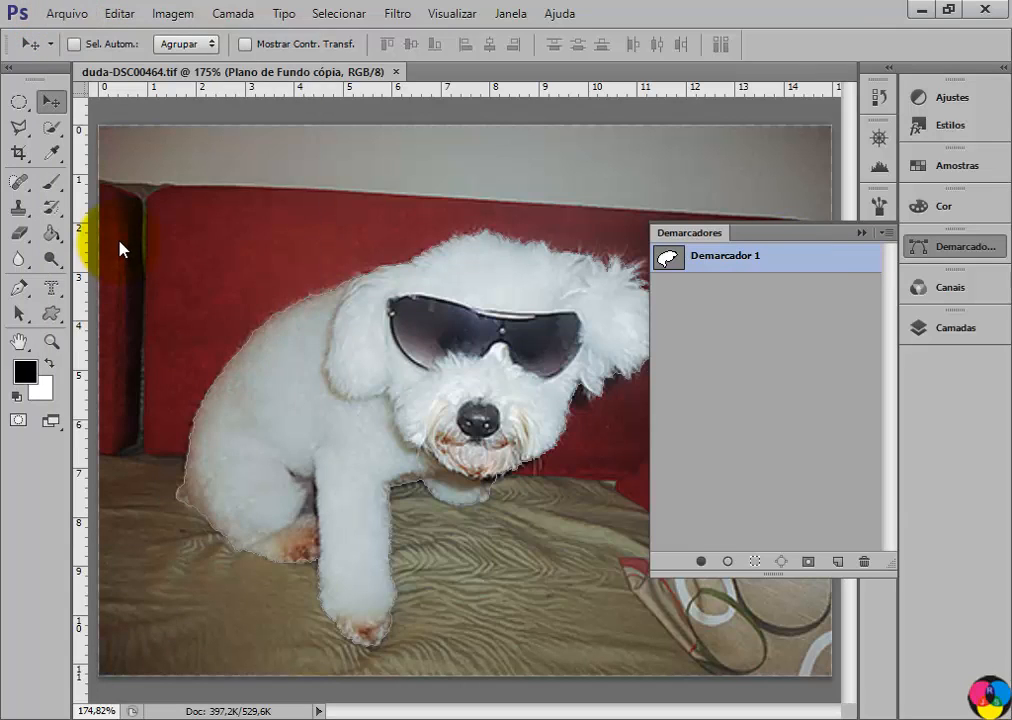
{"action": "left_click", "coordinate": [437, 432]}
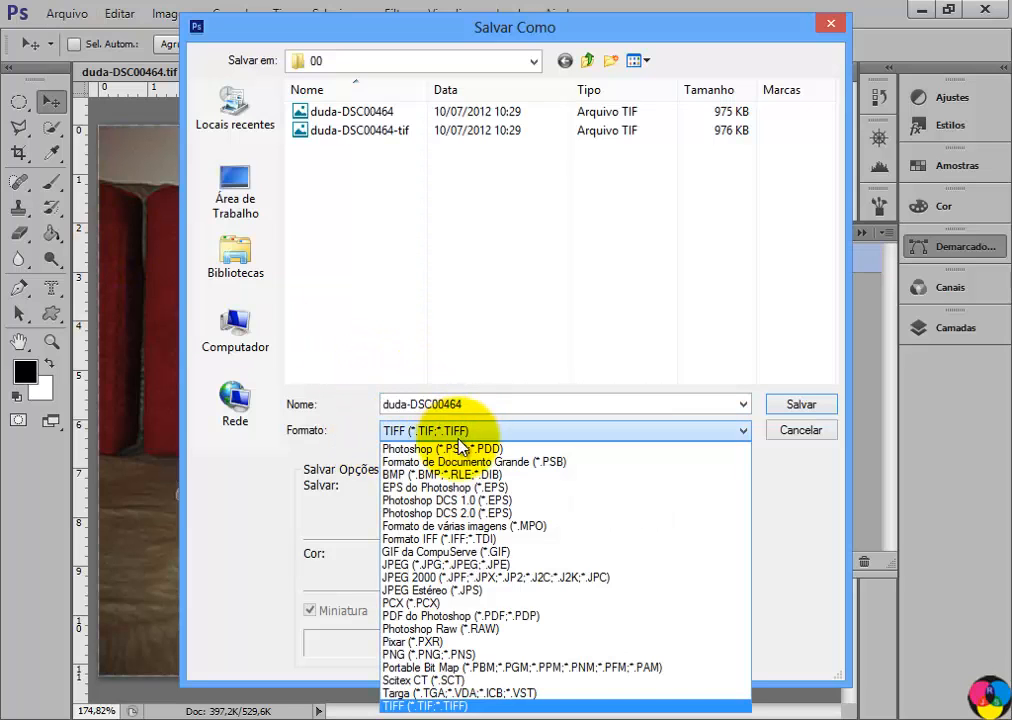
{"action": "left_click", "coordinate": [427, 494]}
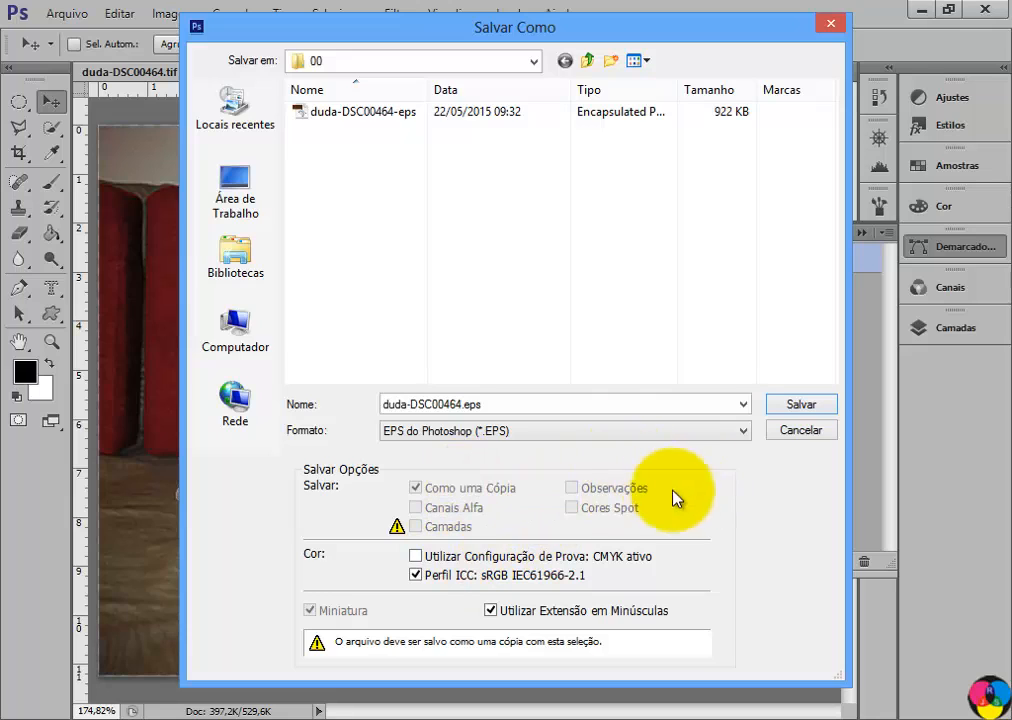
{"action": "left_click", "coordinate": [320, 116]}
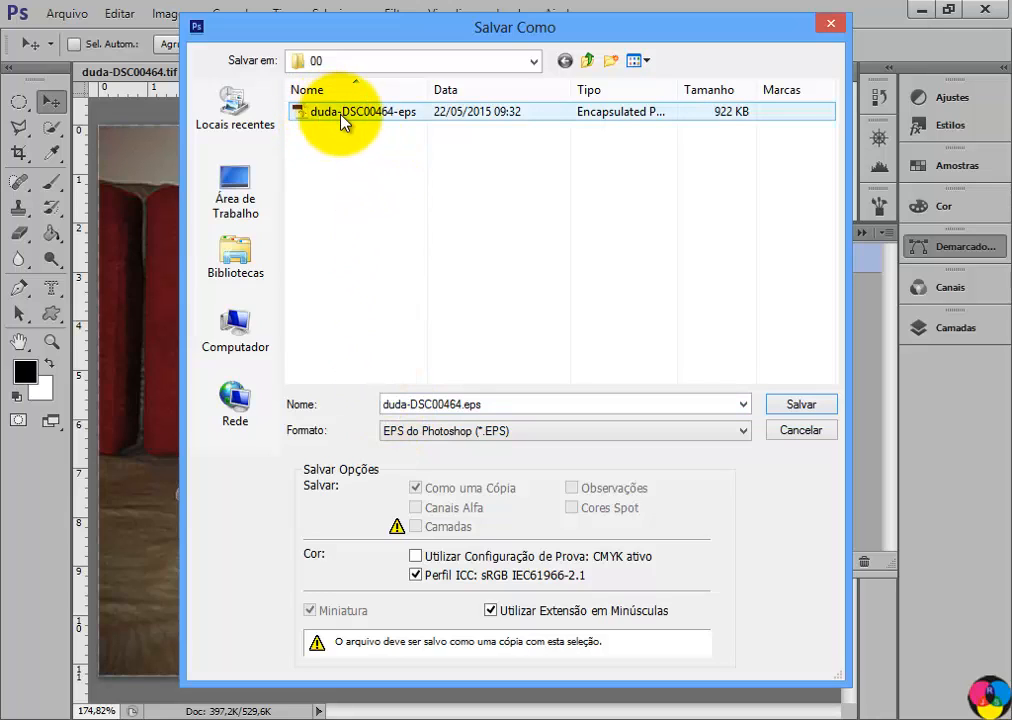
{"action": "left_click", "coordinate": [398, 116]}
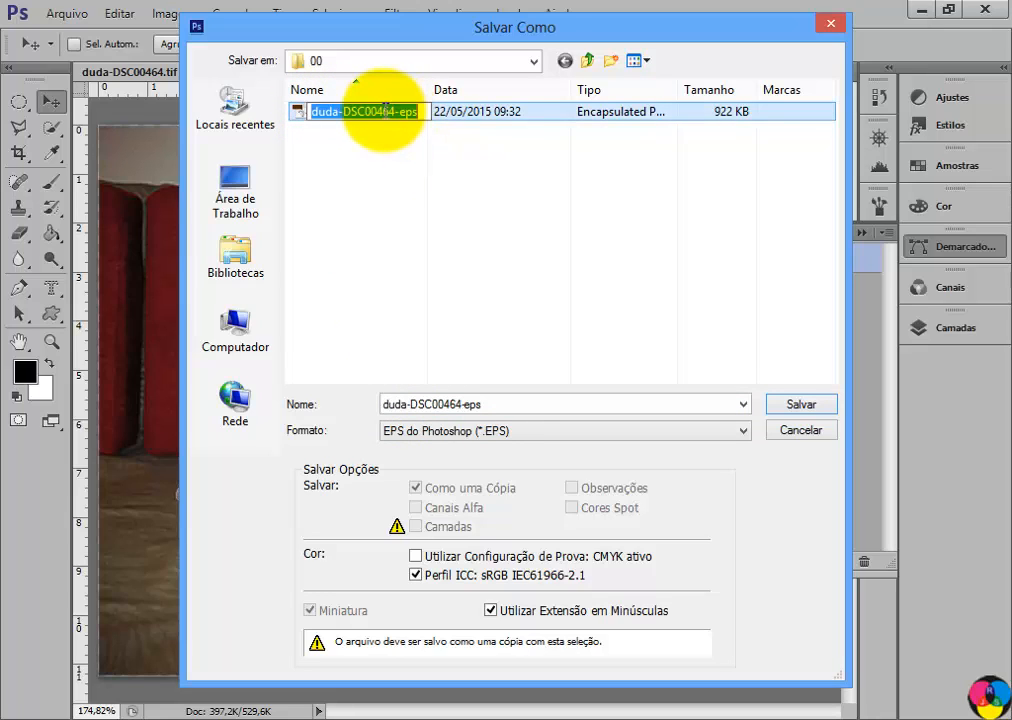
{"action": "left_click", "coordinate": [366, 144]}
{"action": "left_click", "coordinate": [345, 114]}
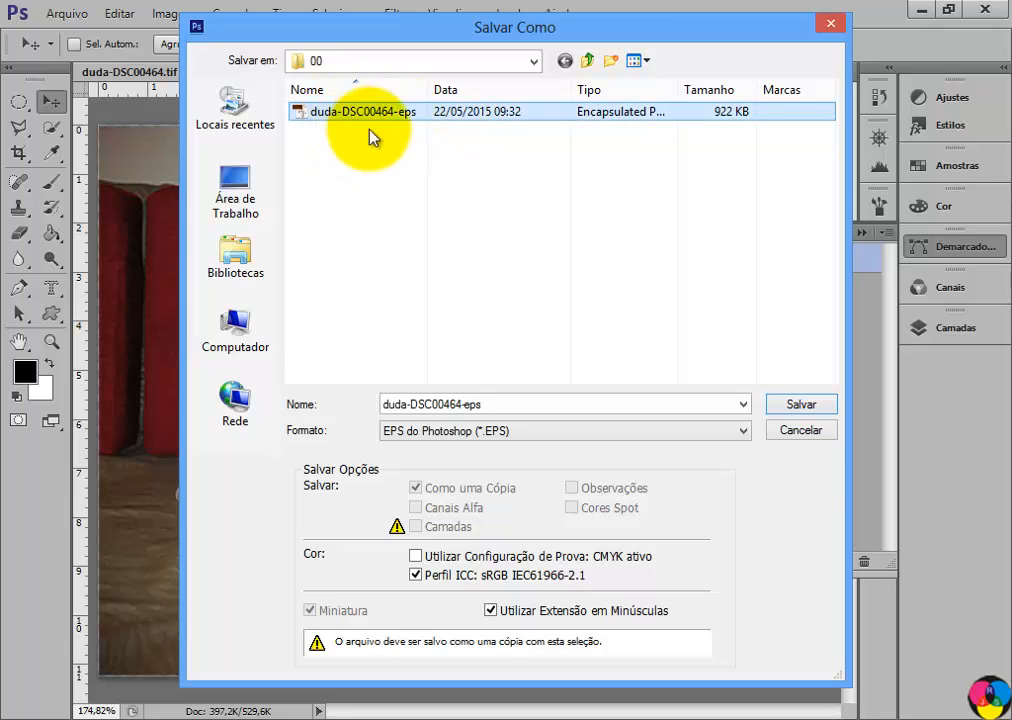
{"action": "left_click", "coordinate": [803, 408]}
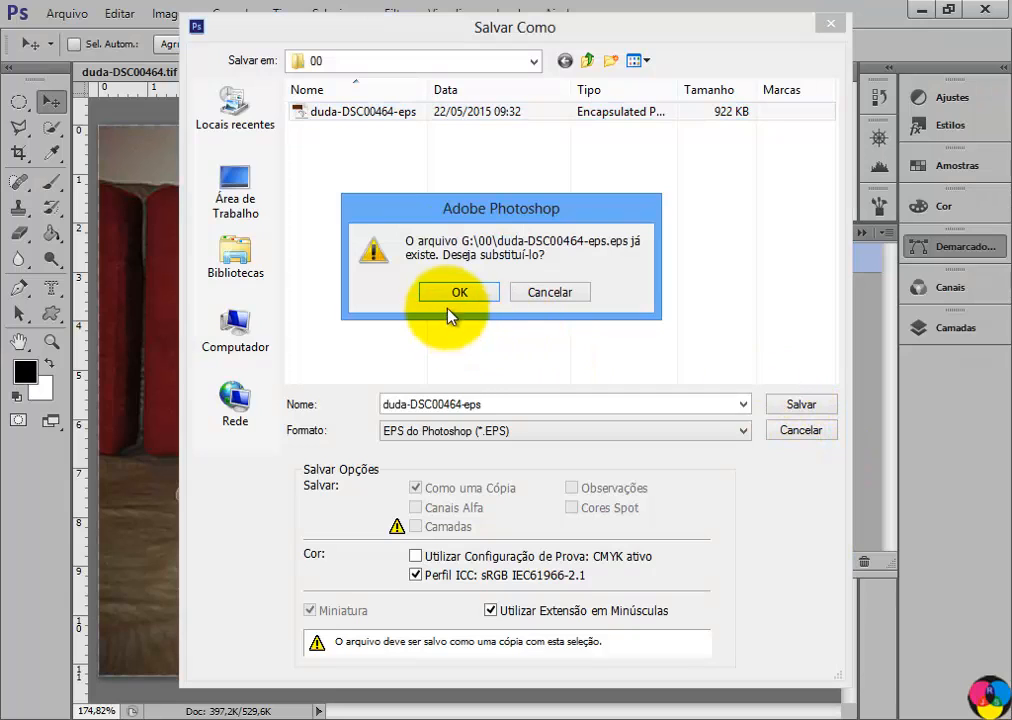
{"action": "left_click", "coordinate": [462, 294]}
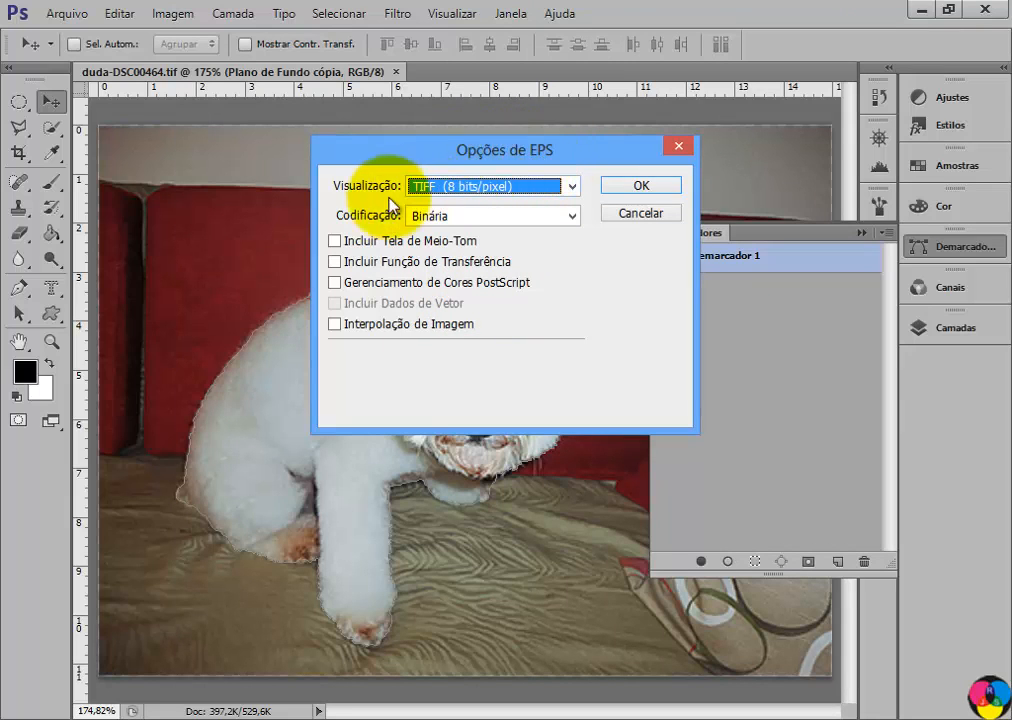
Set the EPS preview to TIFF (8 bits/pixel) and accept the EPS options with binary encoding.
{"action": "left_click", "coordinate": [572, 186]}
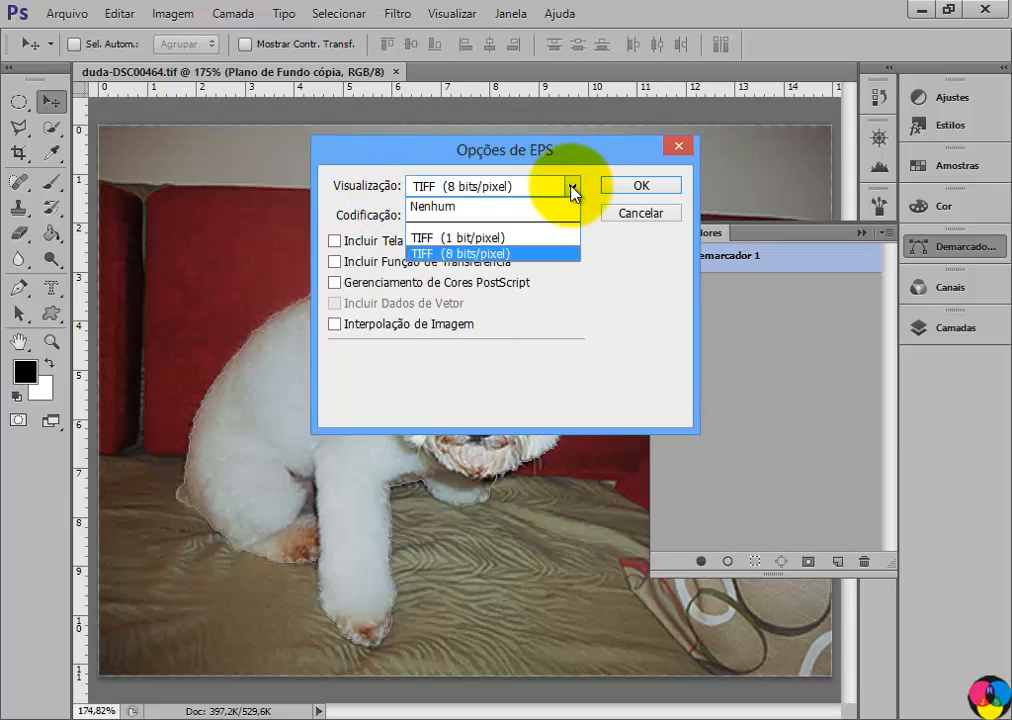
{"action": "left_click", "coordinate": [459, 254]}
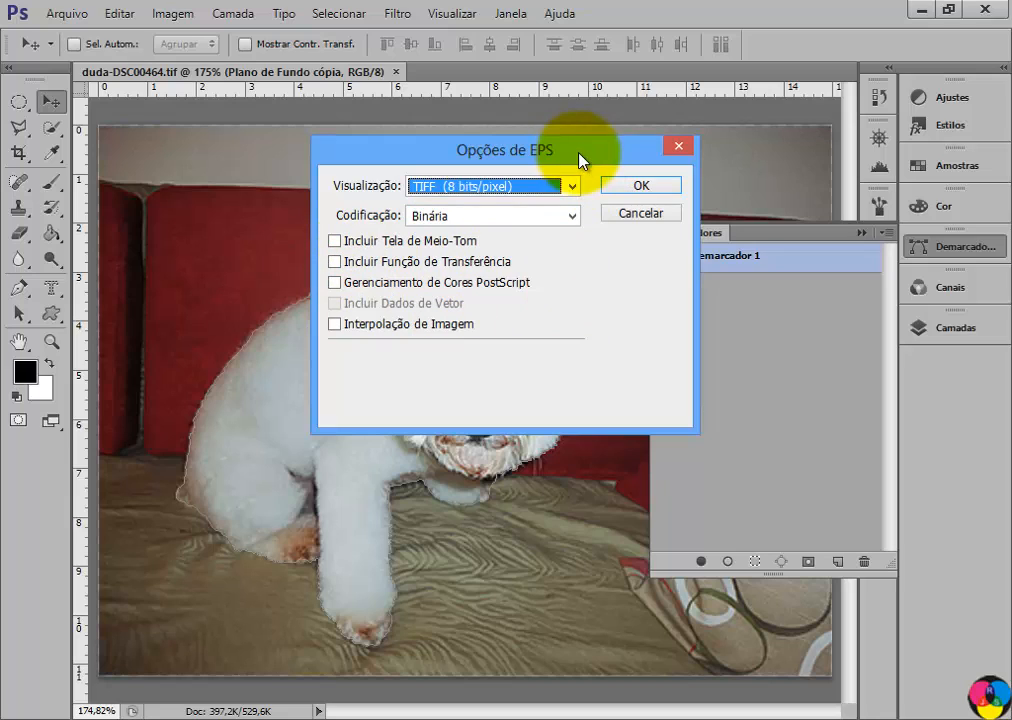
{"action": "left_click", "coordinate": [643, 187]}
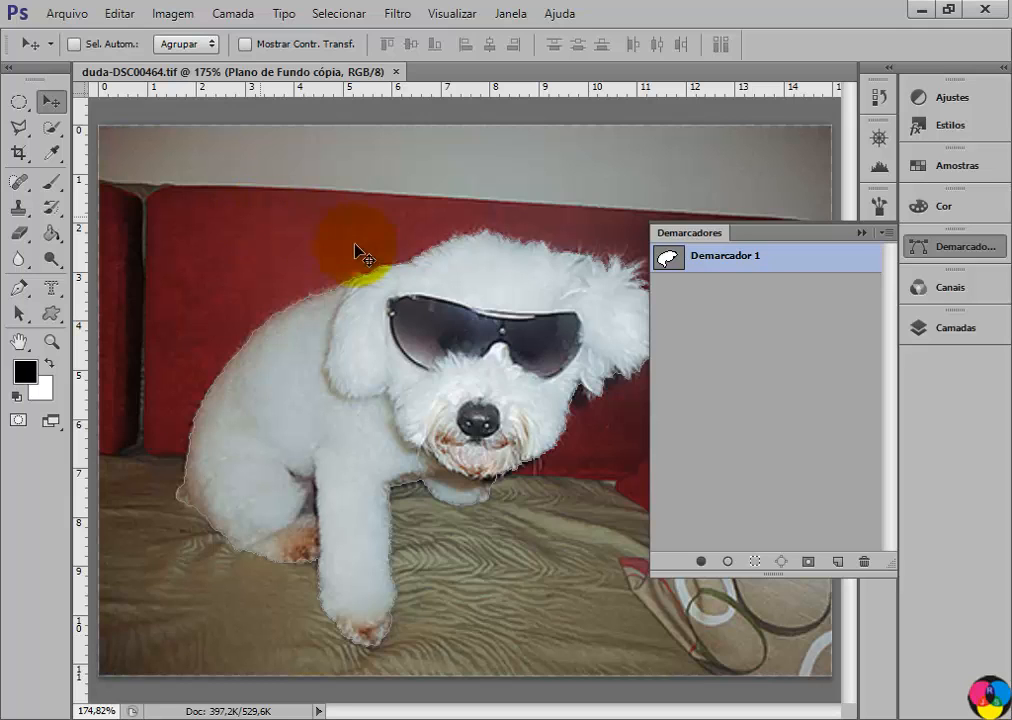
Save the image in Photoshop PSD format in folder 00, accepting the format options with Maximizar compatibilidade on.
{"action": "left_click", "coordinate": [67, 14]}
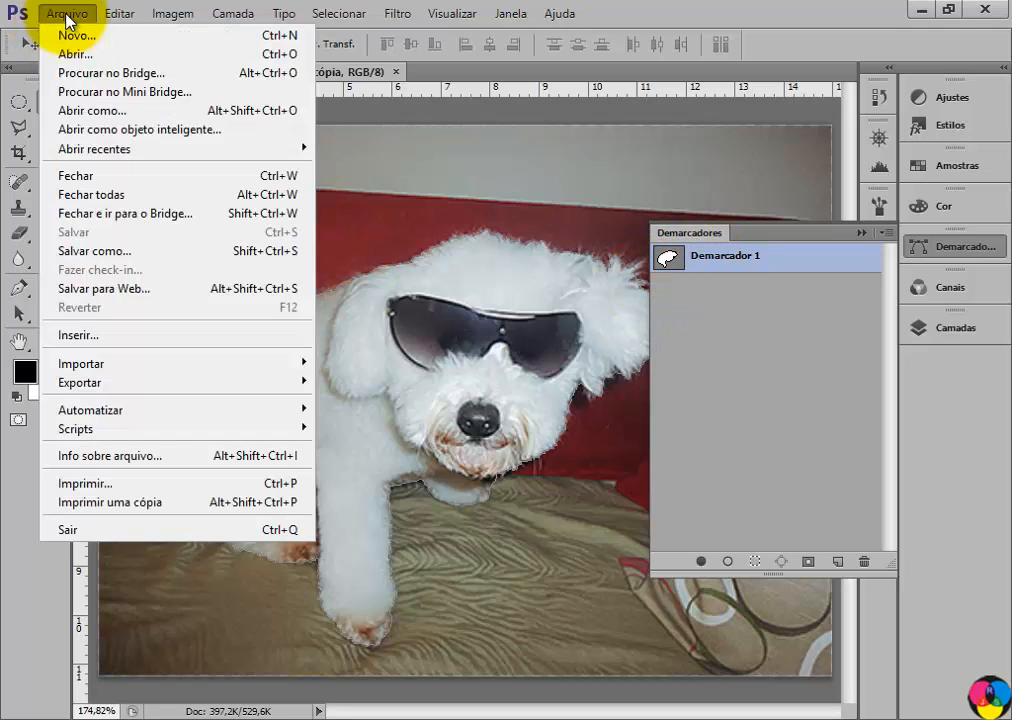
{"action": "left_click", "coordinate": [96, 252]}
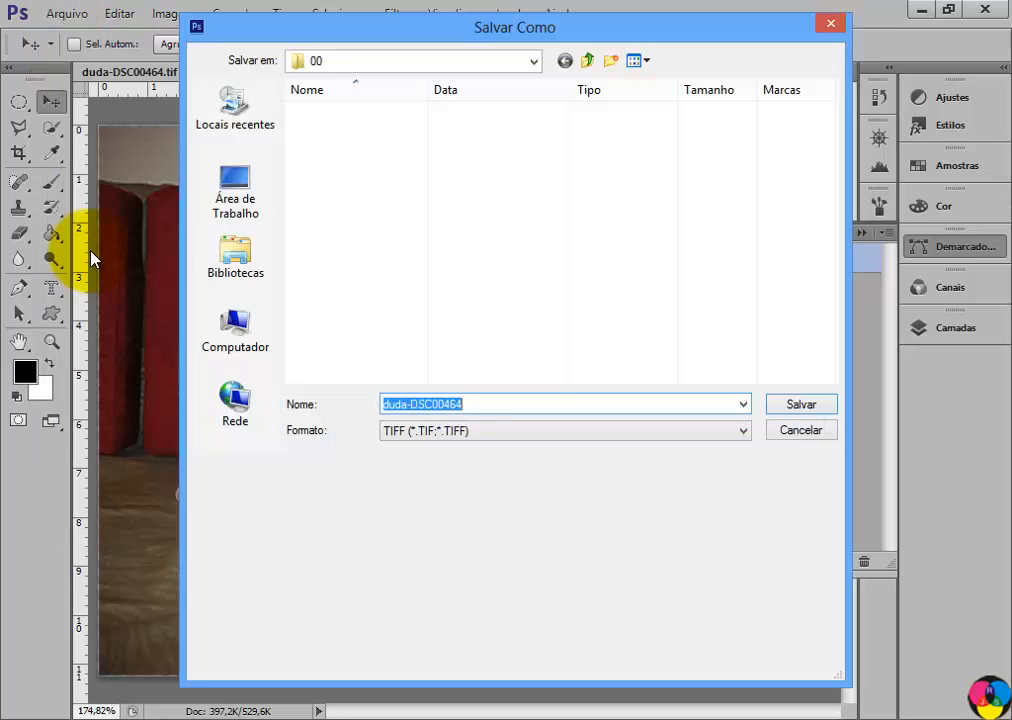
{"action": "left_click", "coordinate": [474, 432]}
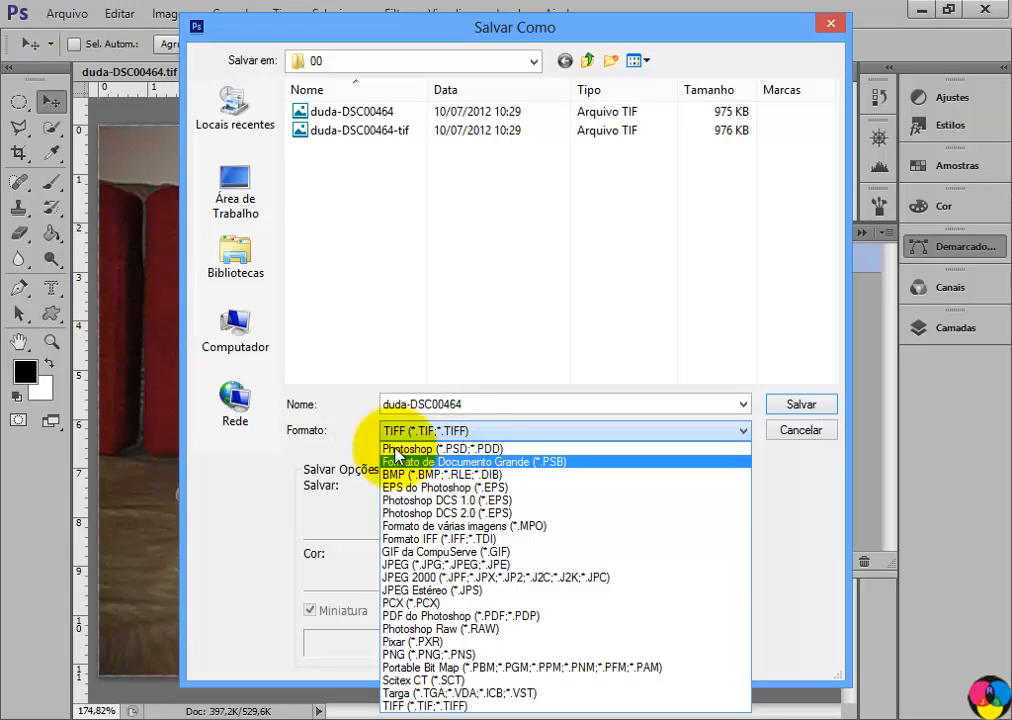
{"action": "left_click", "coordinate": [428, 457]}
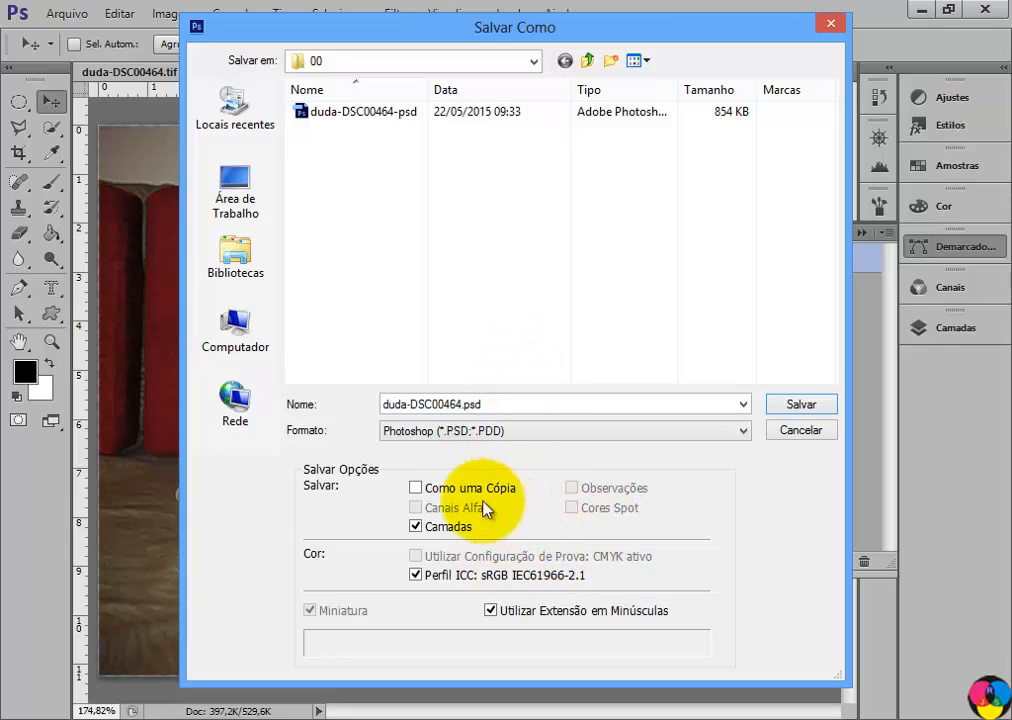
{"action": "left_click", "coordinate": [801, 408]}
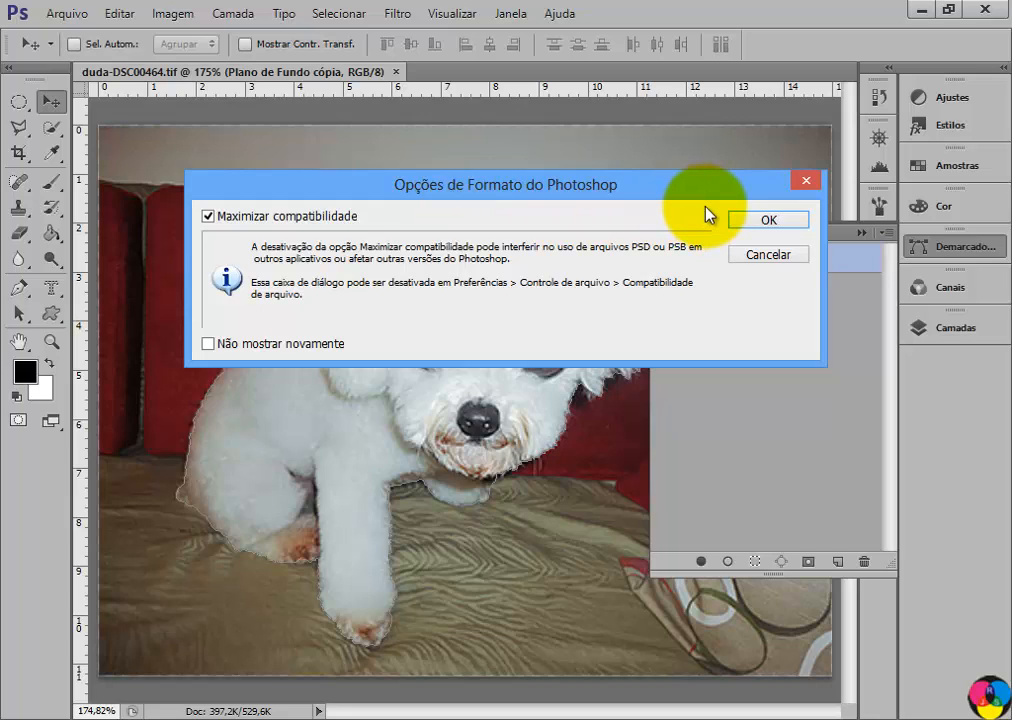
{"action": "left_click", "coordinate": [768, 220]}
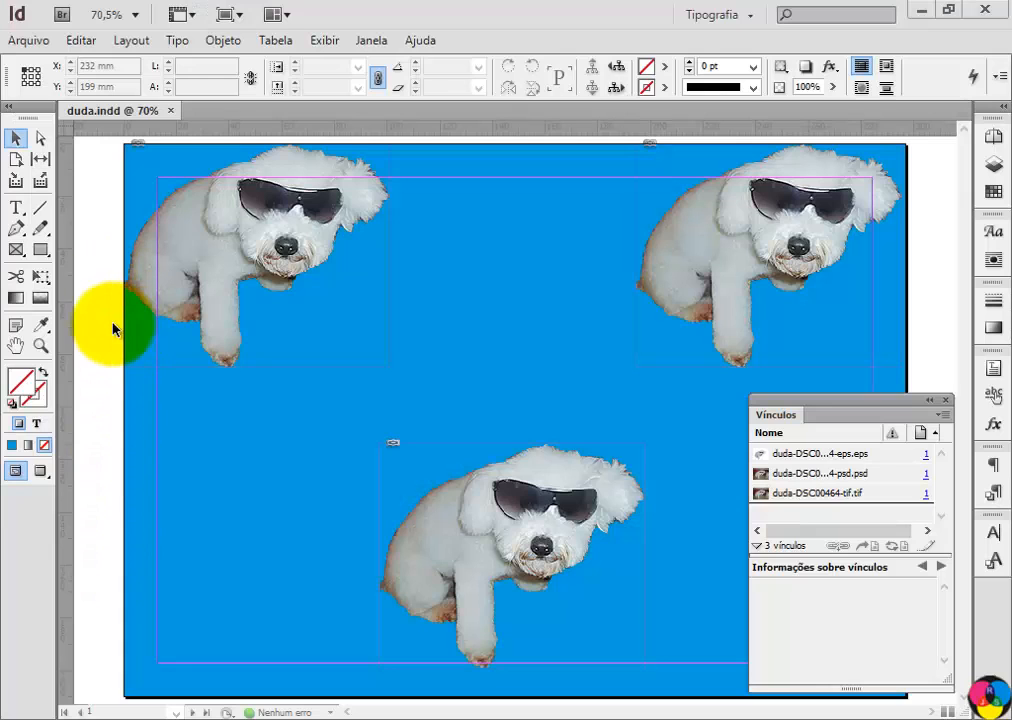
Switch to duda.indd in InDesign and select the placed EPS dog image to check its clipping and its link information.
{"action": "left_click", "coordinate": [27, 42]}
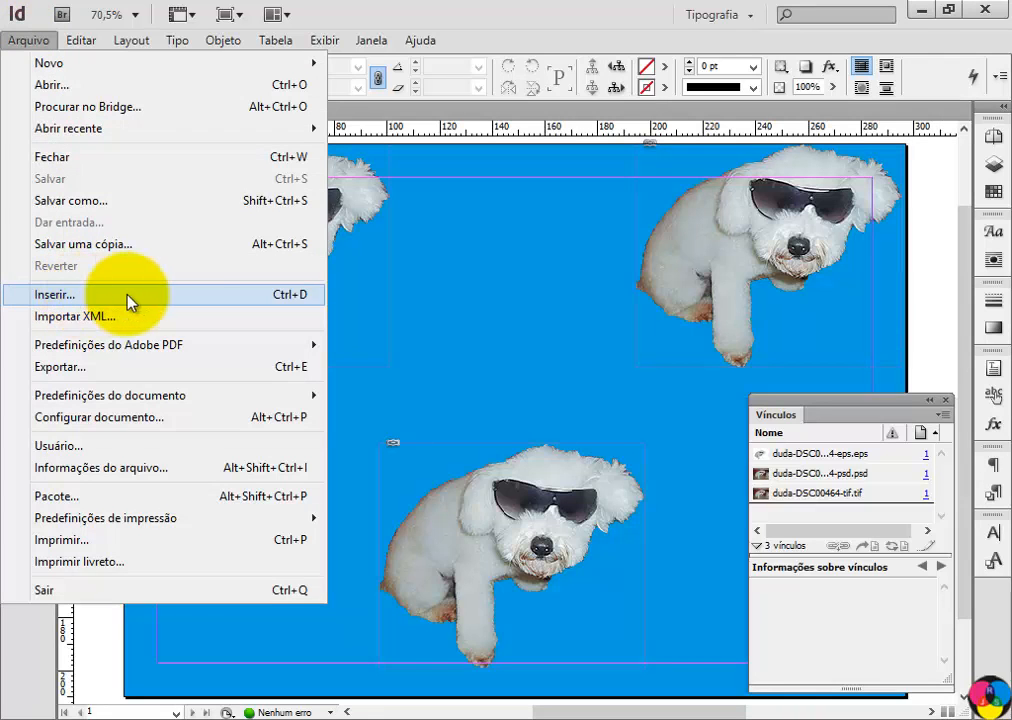
{"action": "left_click", "coordinate": [125, 625]}
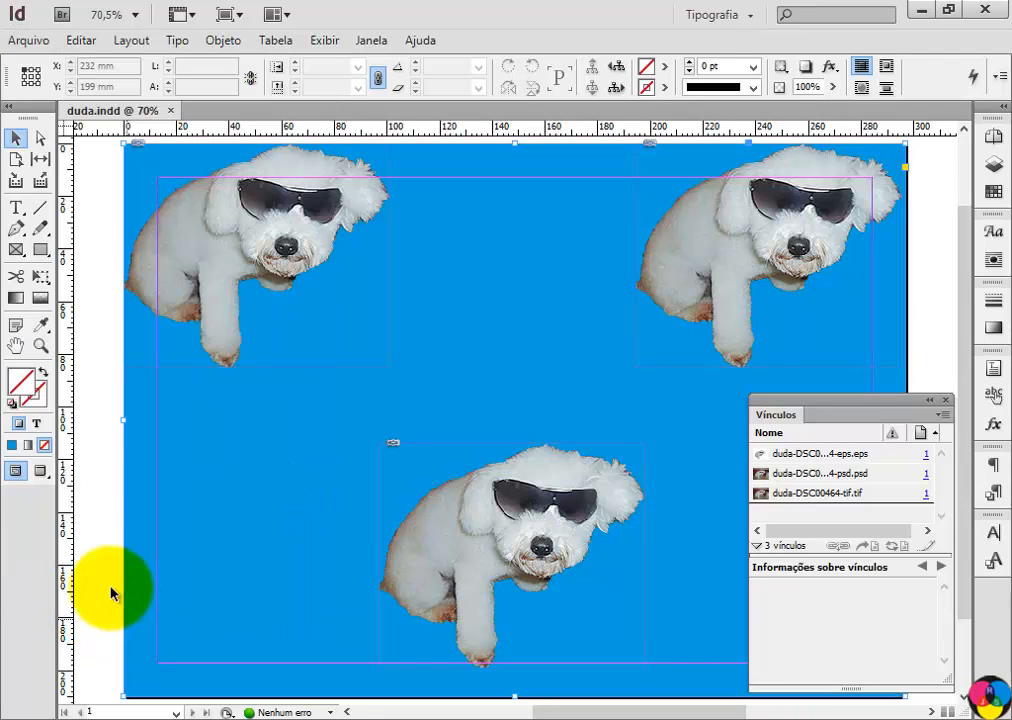
{"action": "left_click", "coordinate": [226, 312]}
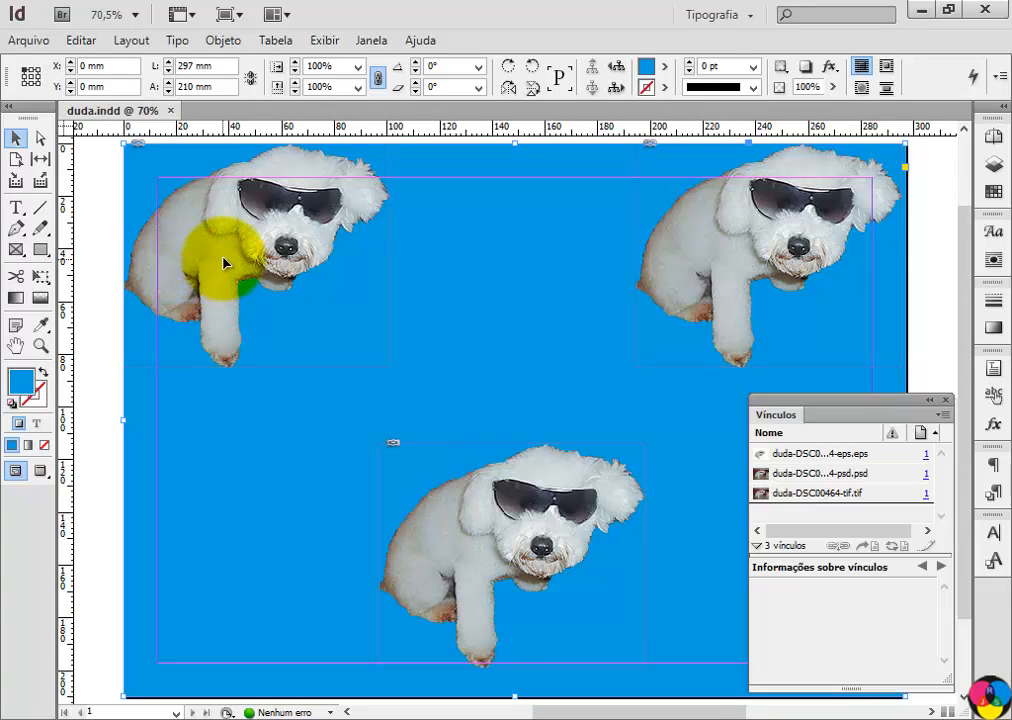
{"action": "left_click", "coordinate": [247, 285]}
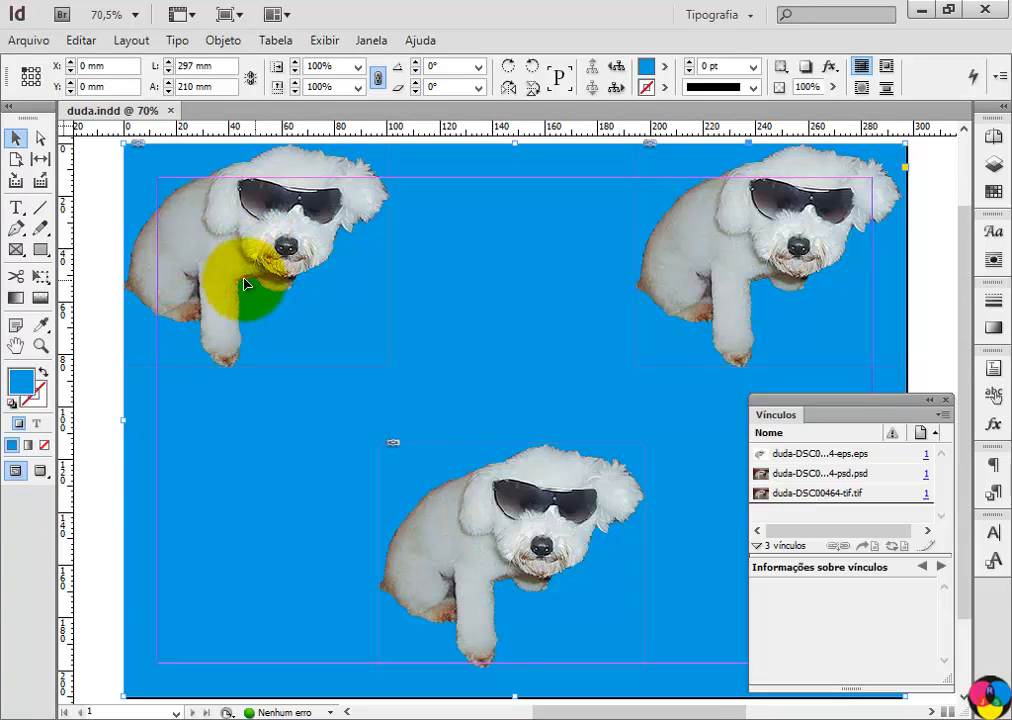
{"action": "left_click", "coordinate": [97, 265]}
{"action": "left_click", "coordinate": [234, 241]}
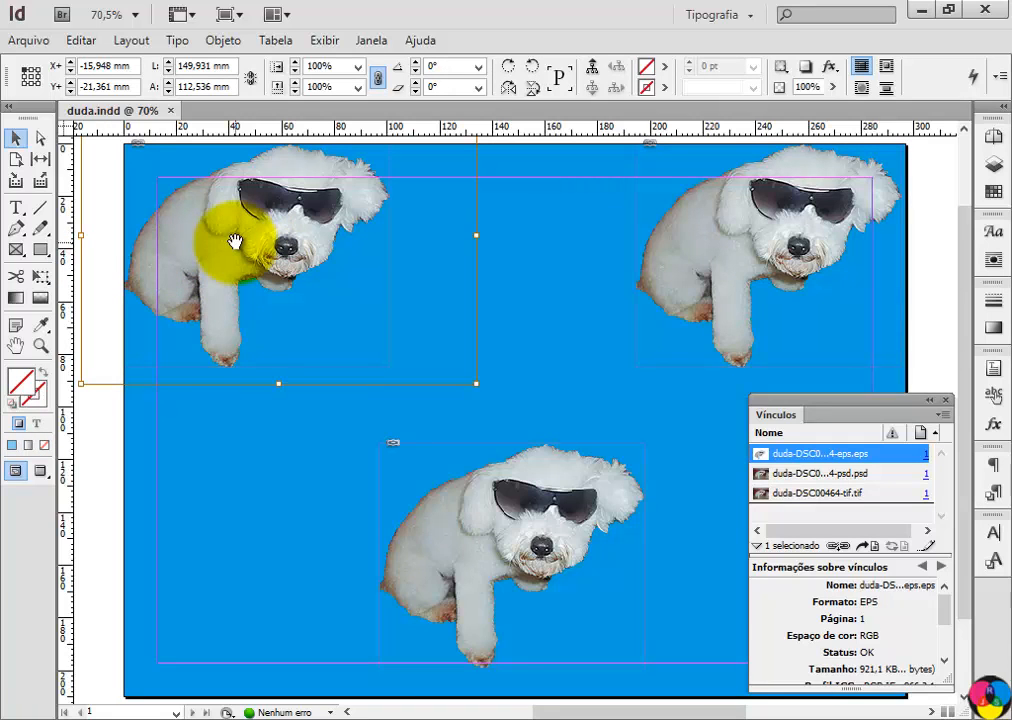
{"action": "left_click", "coordinate": [240, 248]}
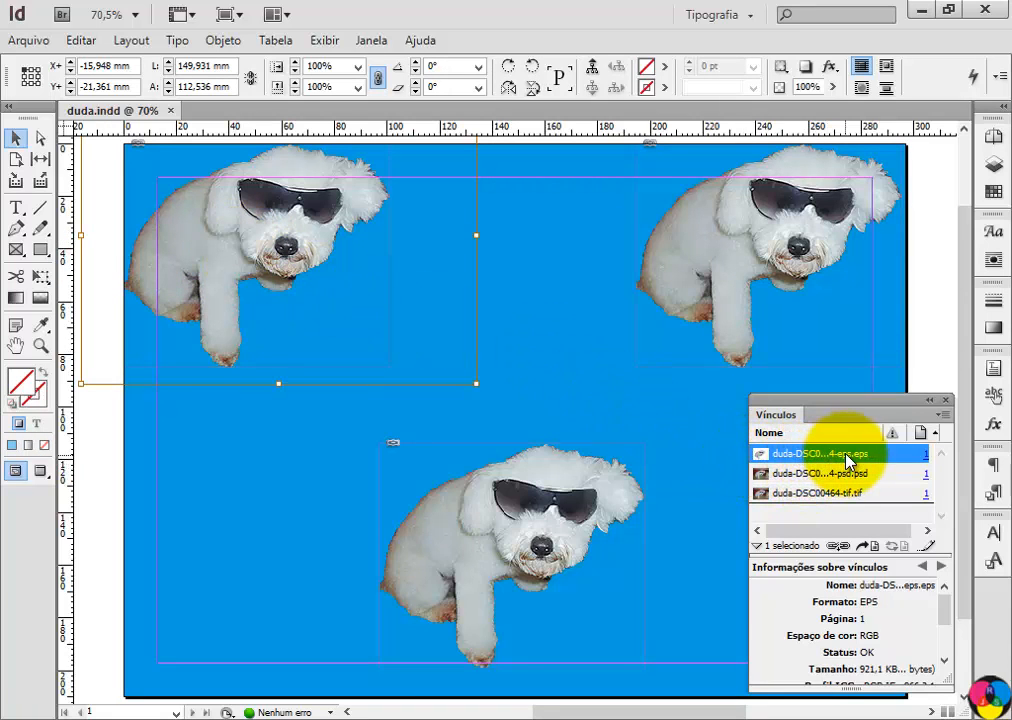
{"action": "left_click", "coordinate": [476, 321]}
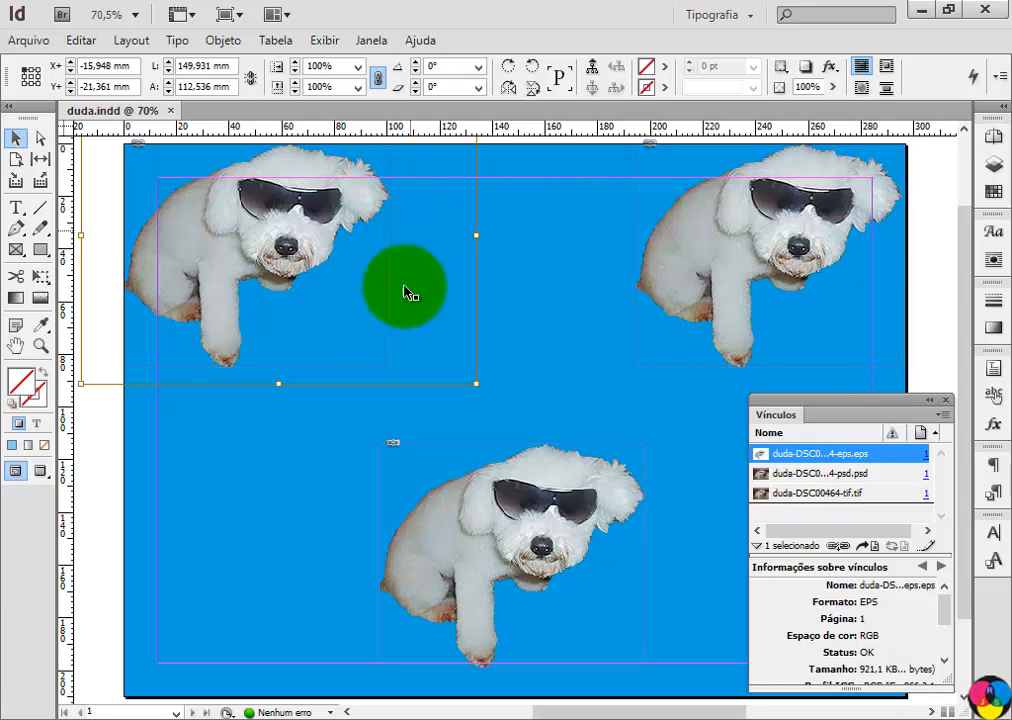
Select the placed PSD and TIFF dog images in turn and check their clipping and their entries among the linked files.
{"action": "left_click", "coordinate": [797, 244]}
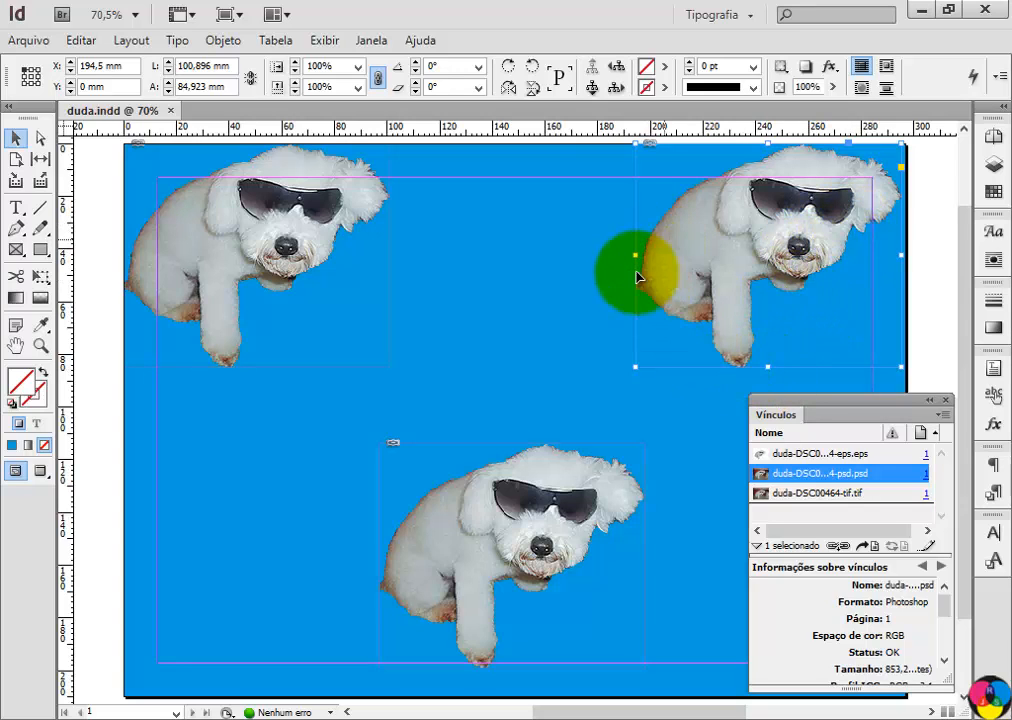
{"action": "left_click", "coordinate": [531, 548]}
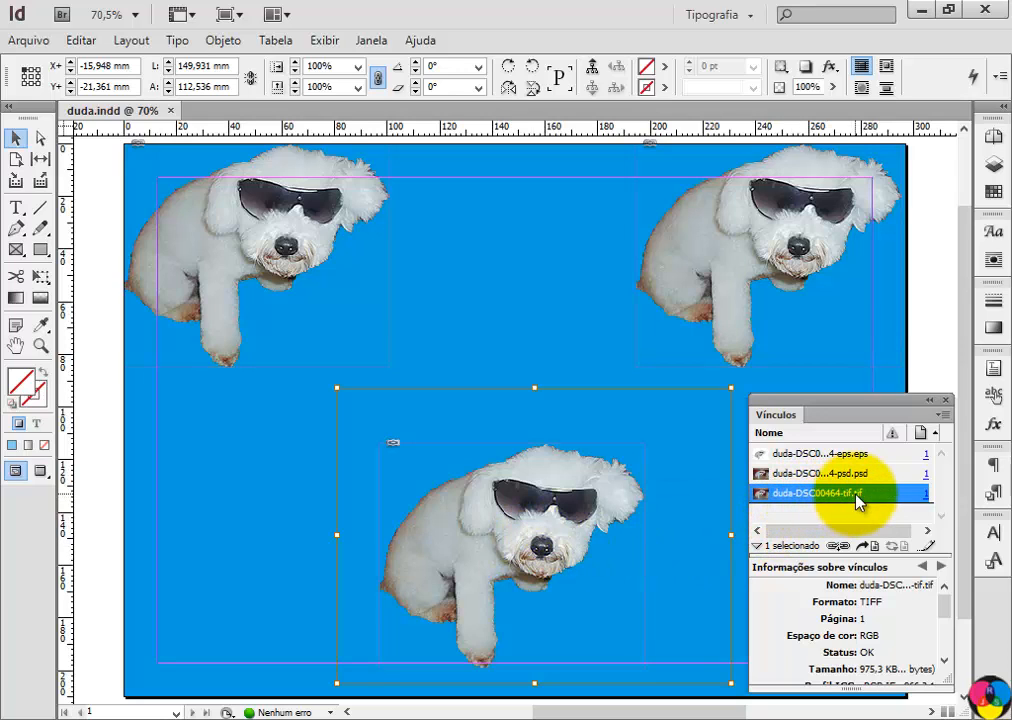
{"action": "left_click", "coordinate": [799, 413]}
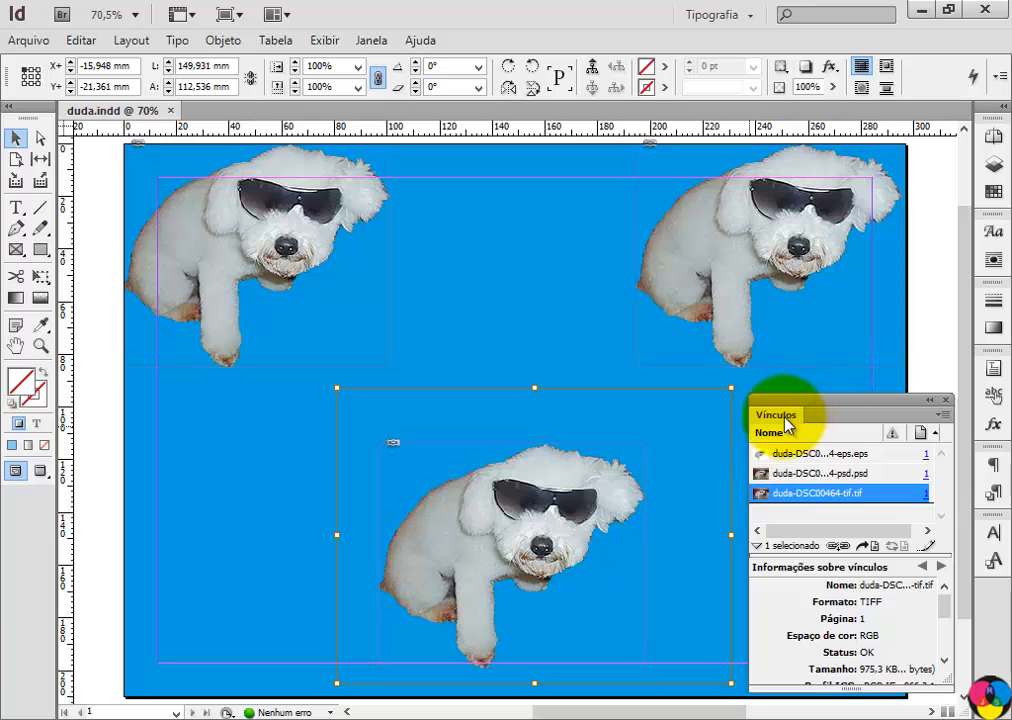
{"action": "left_click", "coordinate": [100, 467]}
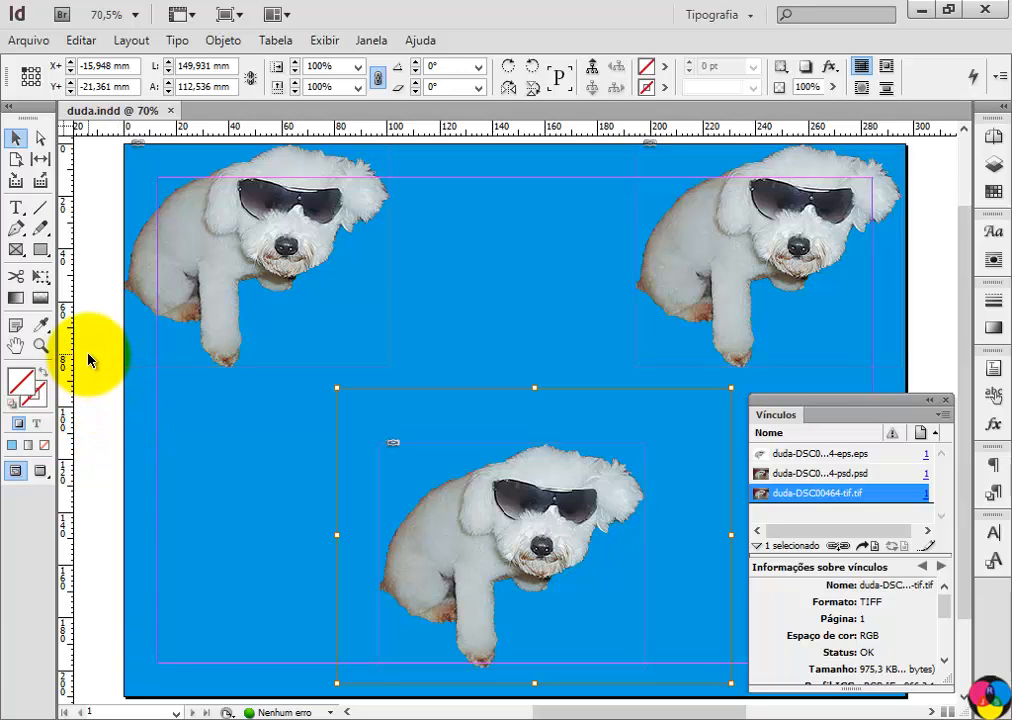
{"action": "left_click_drag", "start_coordinate": [100, 356], "coordinate": [102, 436]}
{"action": "left_click", "coordinate": [120, 438]}
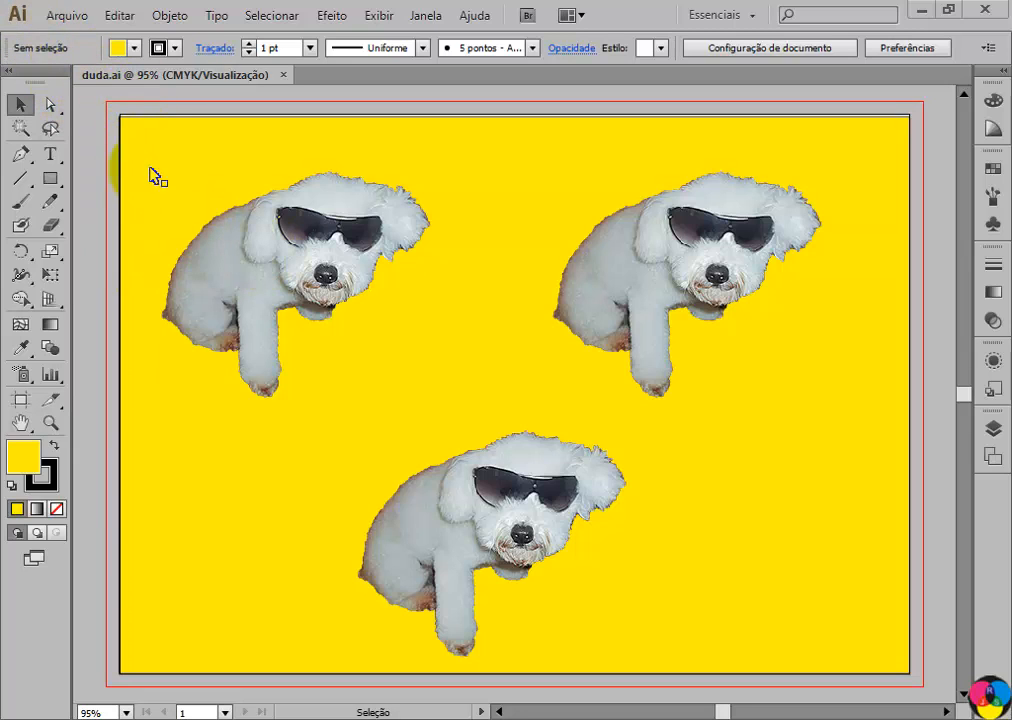
Switch to duda.ai in Illustrator and select the EPS, PSD and remaining dog images in turn to examine their clipped backgrounds.
{"action": "left_click", "coordinate": [262, 240]}
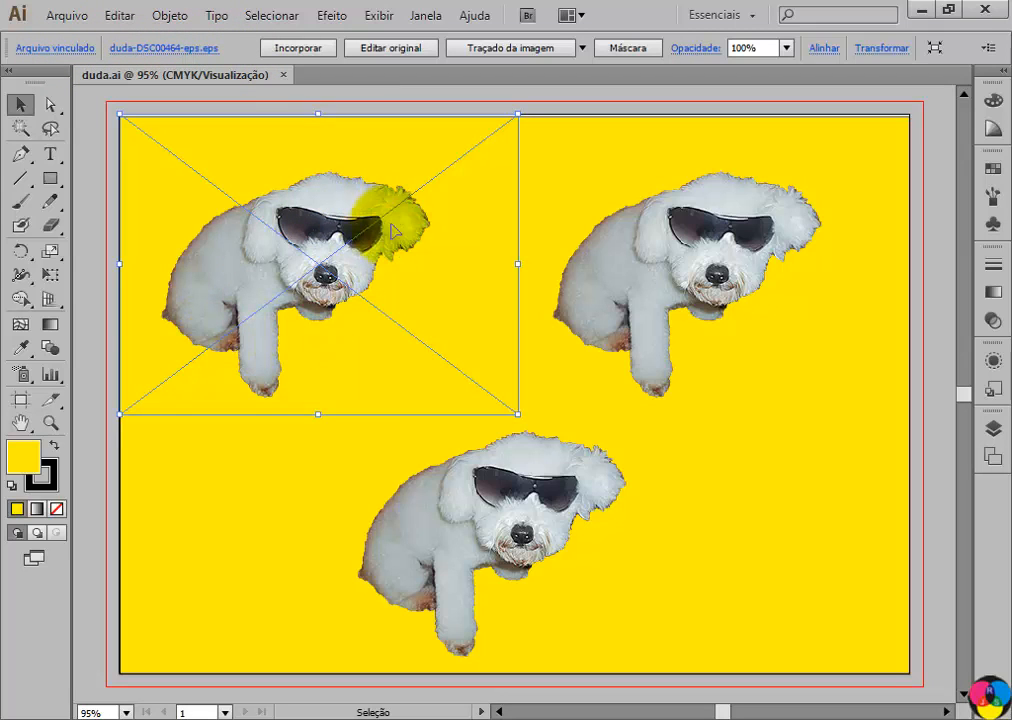
{"action": "left_click", "coordinate": [714, 242]}
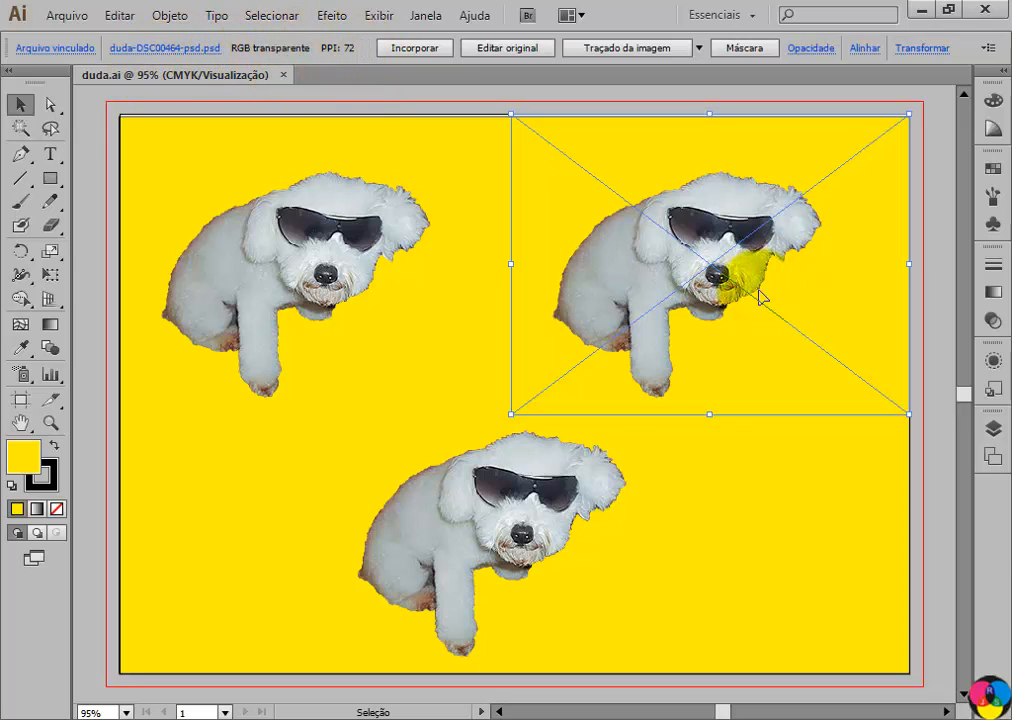
{"action": "left_click", "coordinate": [515, 500]}
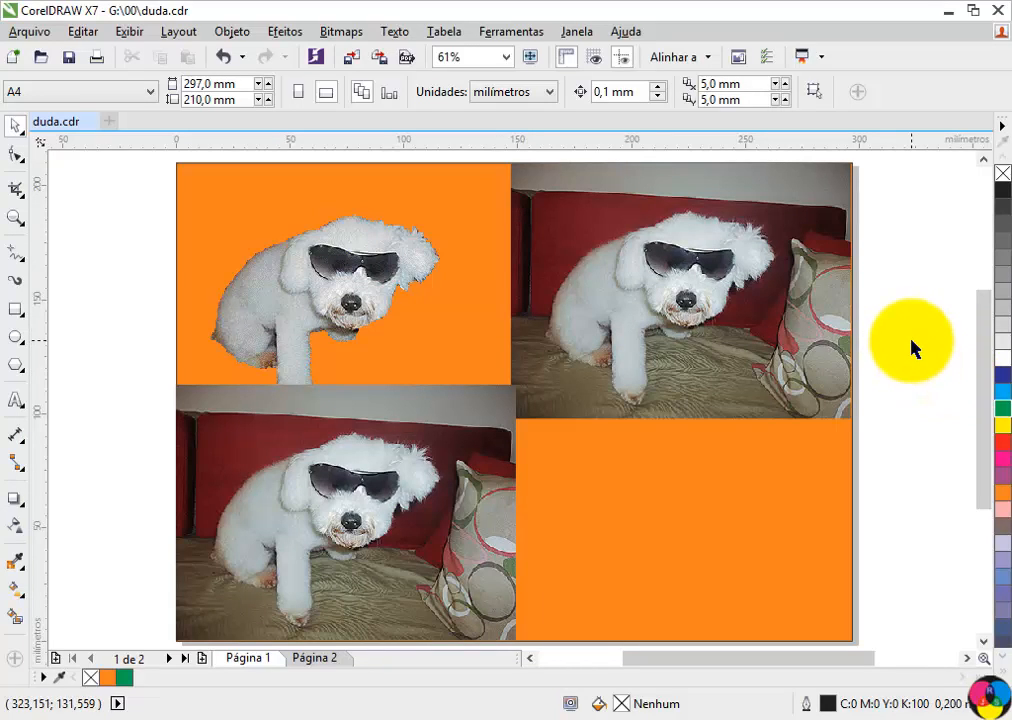
Switch to duda.cdr in CorelDRAW and select the EPS, PSD and remaining dog images in turn to compare their background clipping.
{"action": "left_click", "coordinate": [362, 265]}
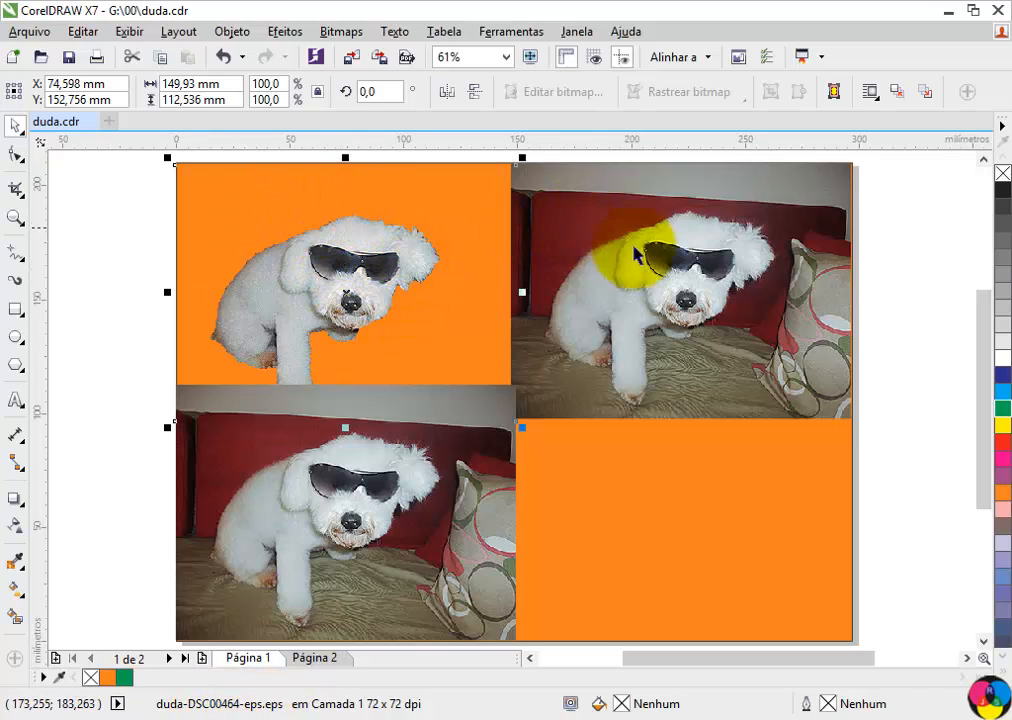
{"action": "left_click", "coordinate": [681, 261]}
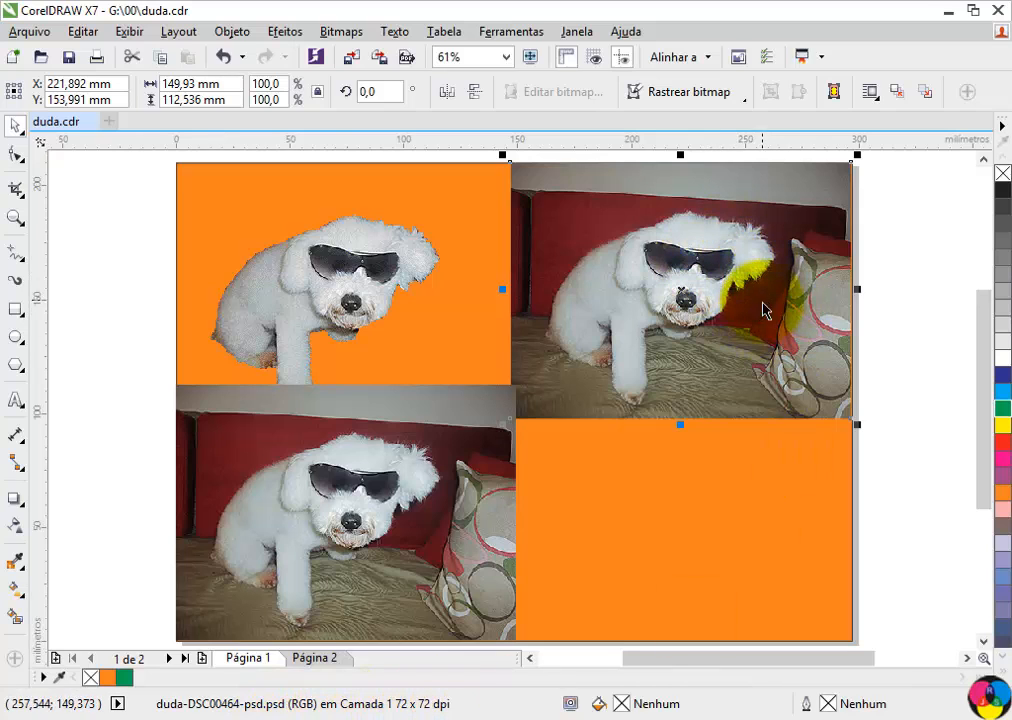
{"action": "left_click", "coordinate": [360, 575]}
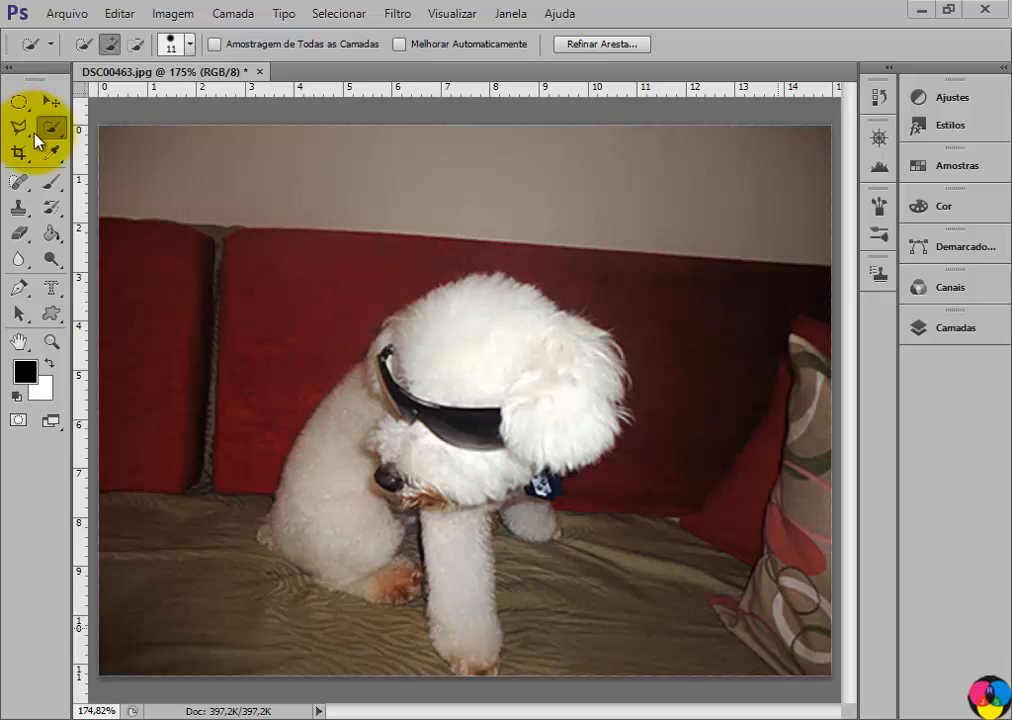
Switch to Photoshop and select the whole dog in DSC00463.jpg with the Ferramenta Seleção Rápida.
{"action": "left_click", "coordinate": [398, 343]}
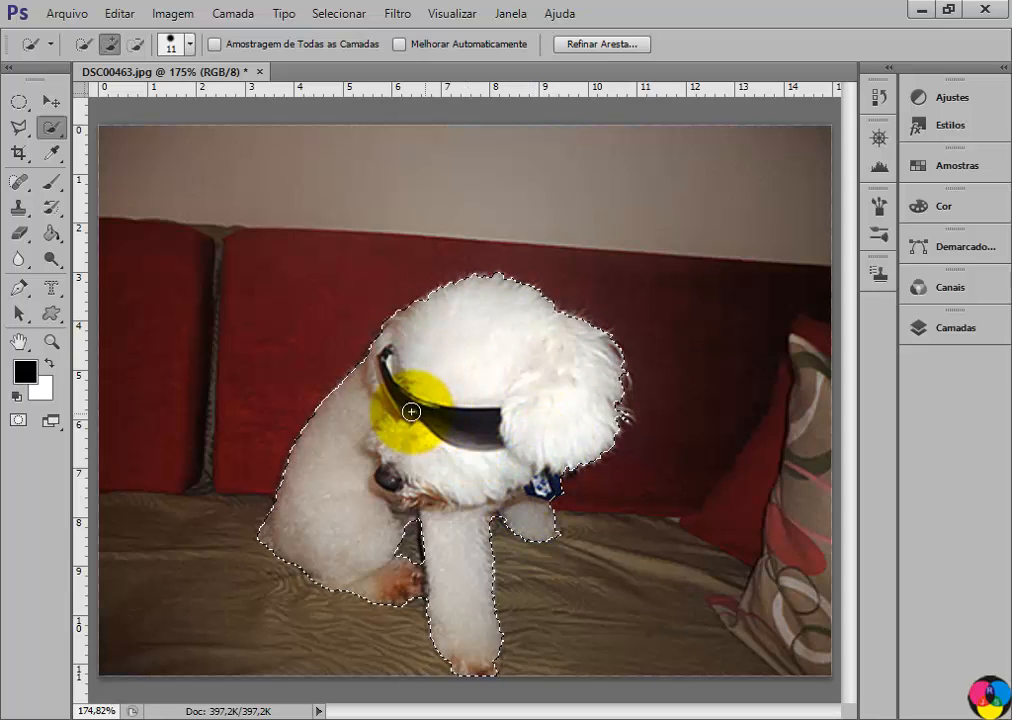
{"action": "left_click", "coordinate": [50, 132]}
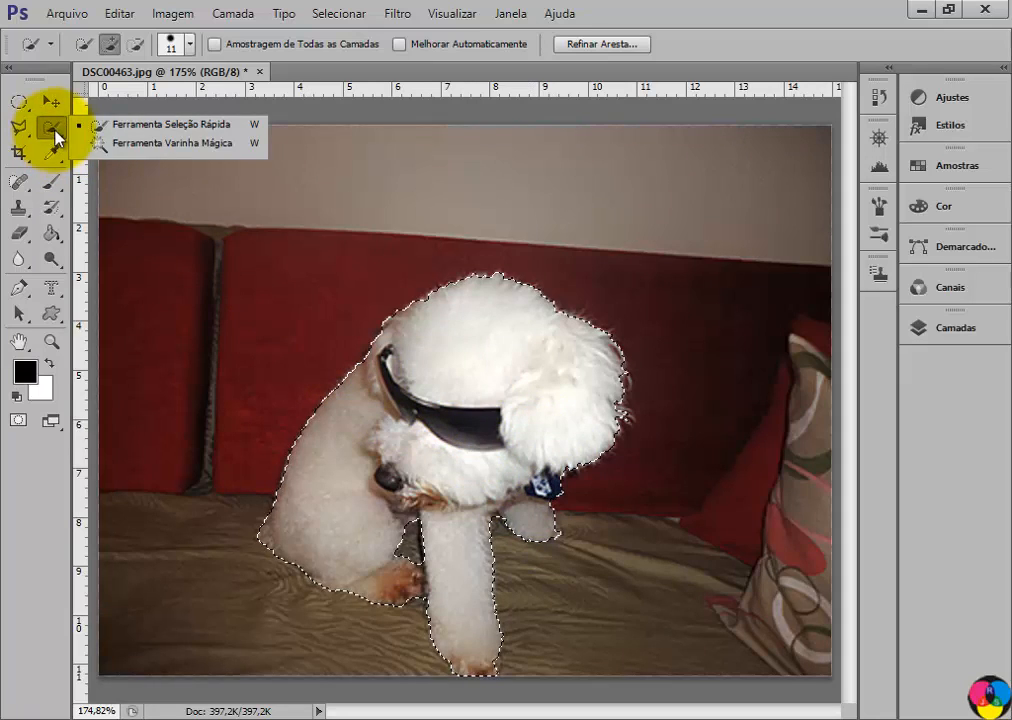
{"action": "left_click", "coordinate": [165, 125]}
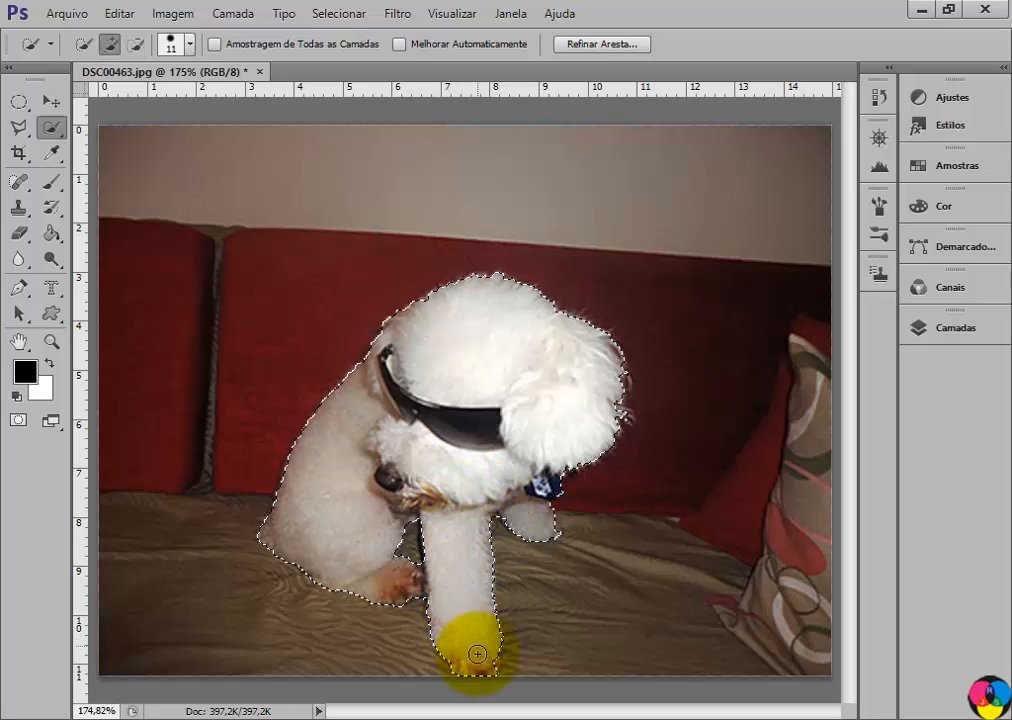
{"action": "mouse_move", "coordinate": [372, 390]}
{"action": "left_mouse_down"}
{"action": "mouse_move", "coordinate": [483, 328]}
{"action": "mouse_move", "coordinate": [497, 298]}
{"action": "mouse_move", "coordinate": [577, 381]}
{"action": "mouse_move", "coordinate": [461, 341]}
{"action": "mouse_move", "coordinate": [361, 482]}
{"action": "left_mouse_up"}
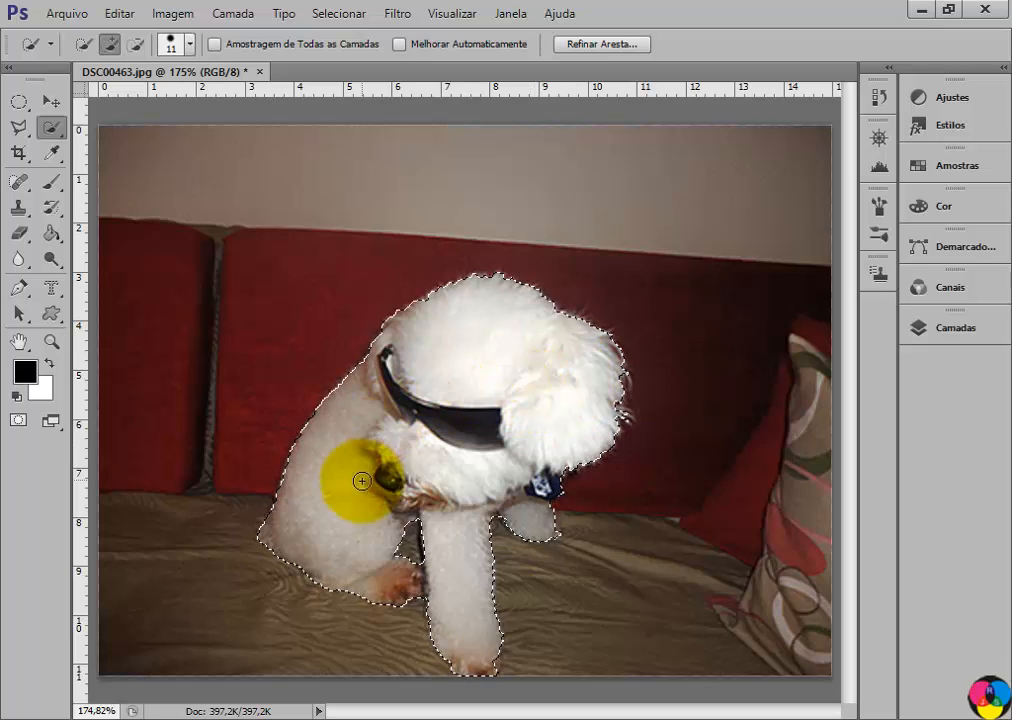
Copy the selected dog and paste it into a new transparent RGB document of 215 x 234 pixels at 72 pixels/inch.
{"action": "left_click", "coordinate": [119, 14]}
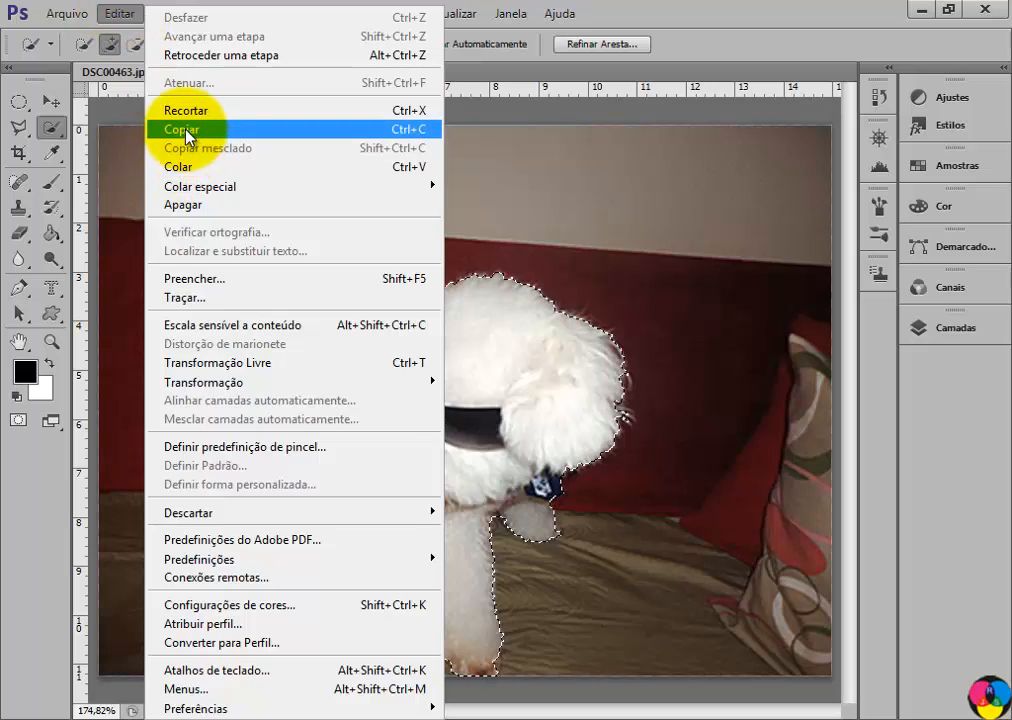
{"action": "left_click", "coordinate": [158, 131]}
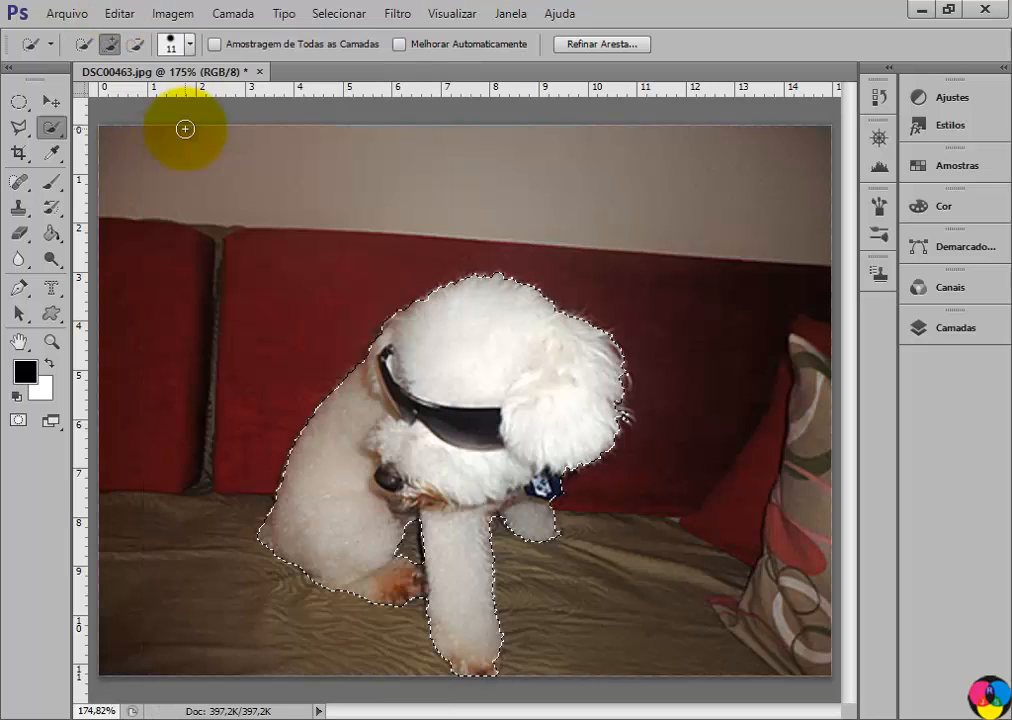
{"action": "left_click", "coordinate": [65, 15]}
{"action": "left_click", "coordinate": [78, 36]}
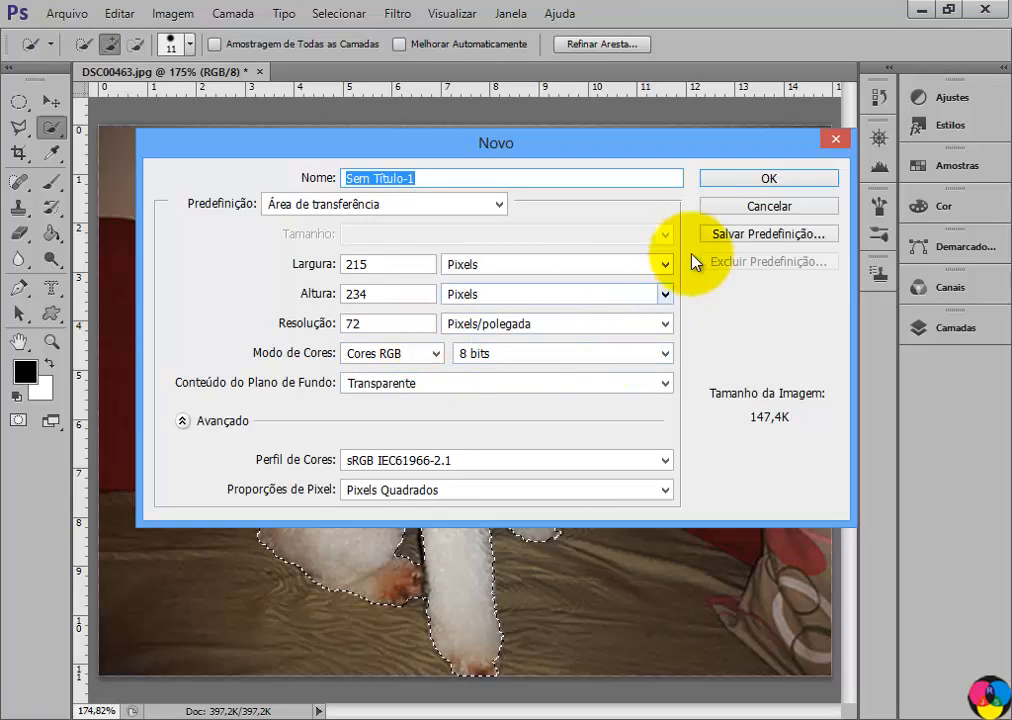
{"action": "left_click", "coordinate": [771, 188]}
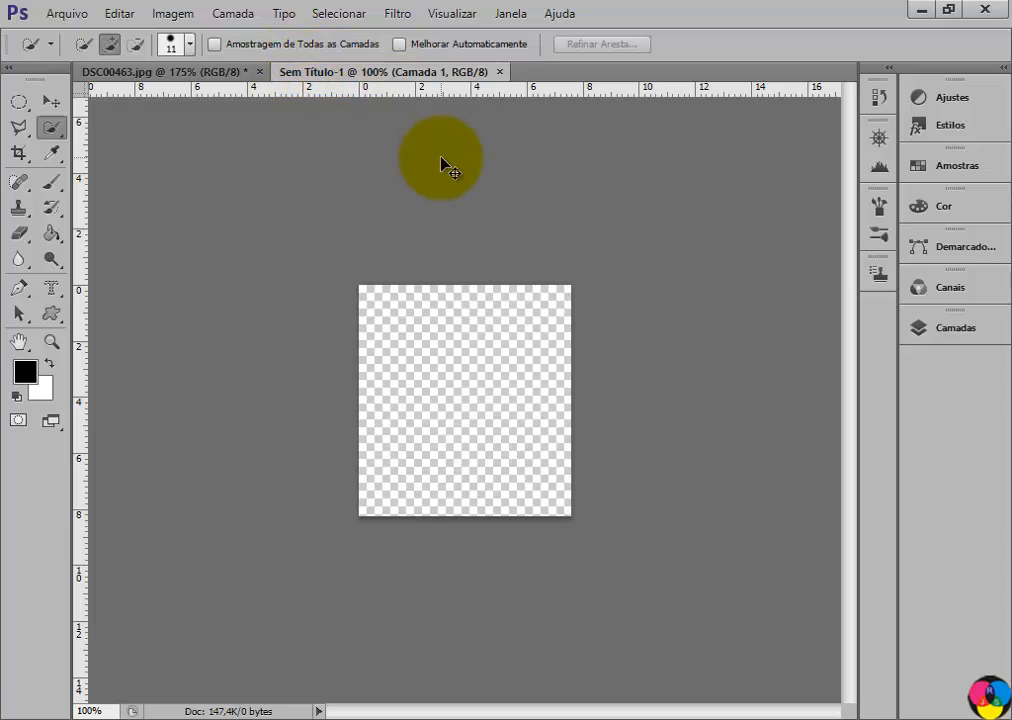
{"action": "key", "text": "ctrl+v"}
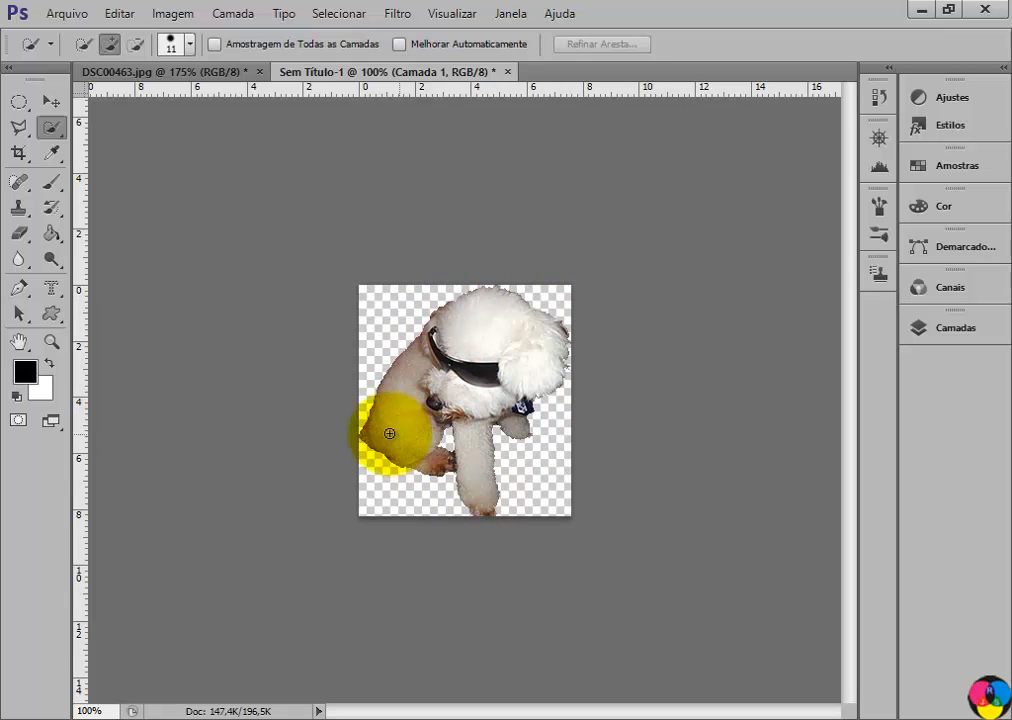
Save the pasted dog cut-out as the TIFF duda-tif-sem-demarcador in folder 00, replacing the existing file and keeping layers and transparency.
{"action": "left_click", "coordinate": [67, 16]}
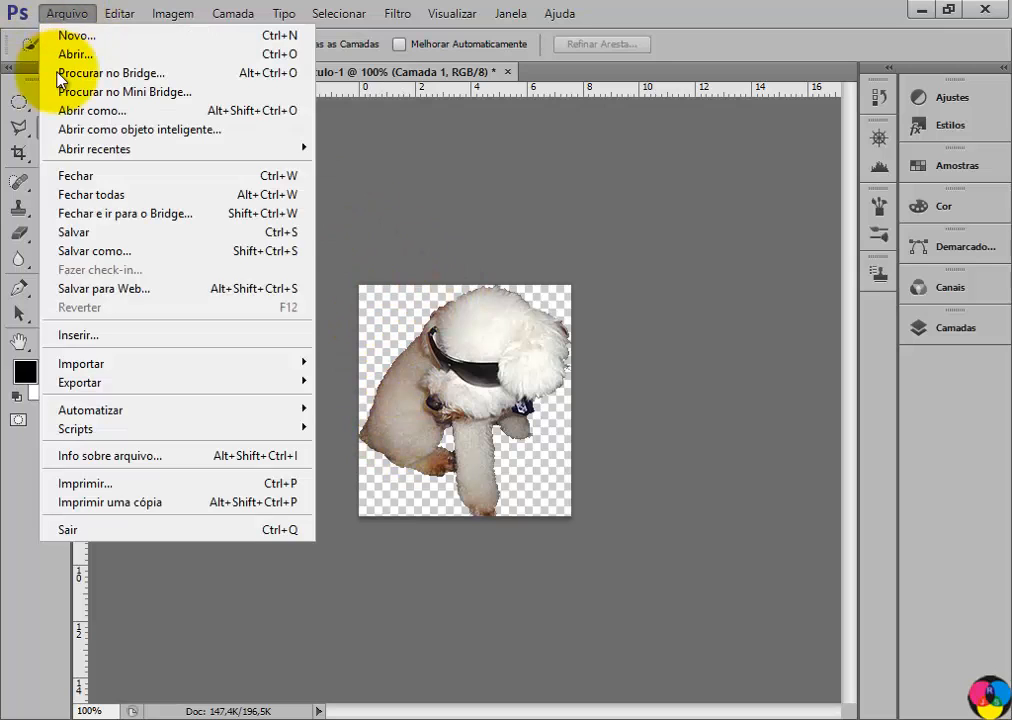
{"action": "left_click", "coordinate": [108, 257]}
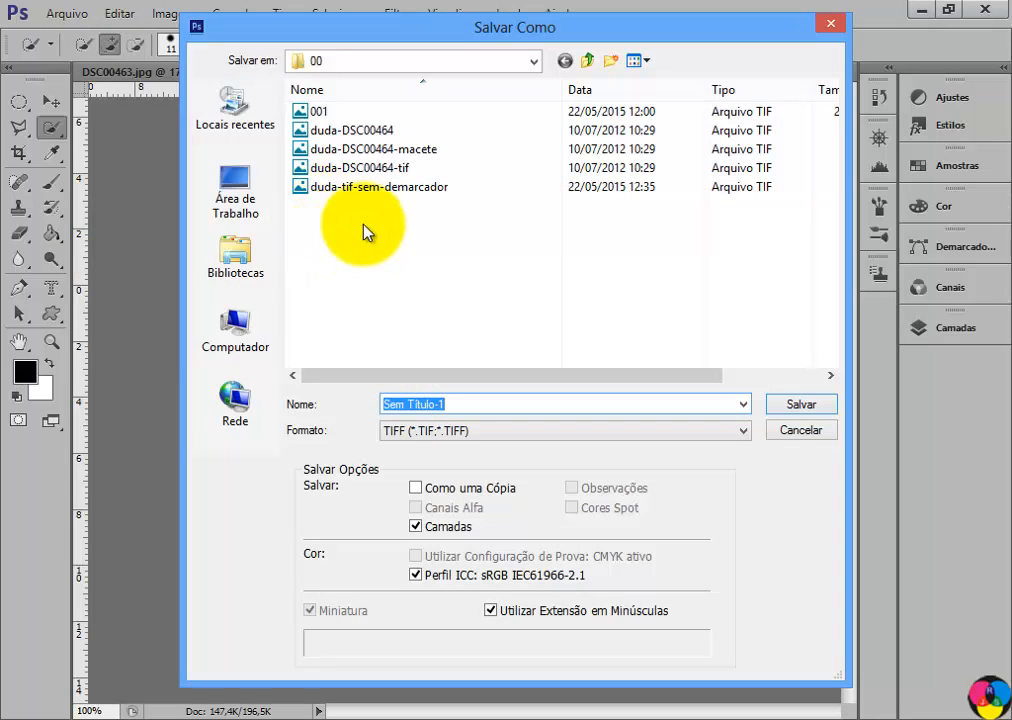
{"action": "left_click", "coordinate": [318, 190]}
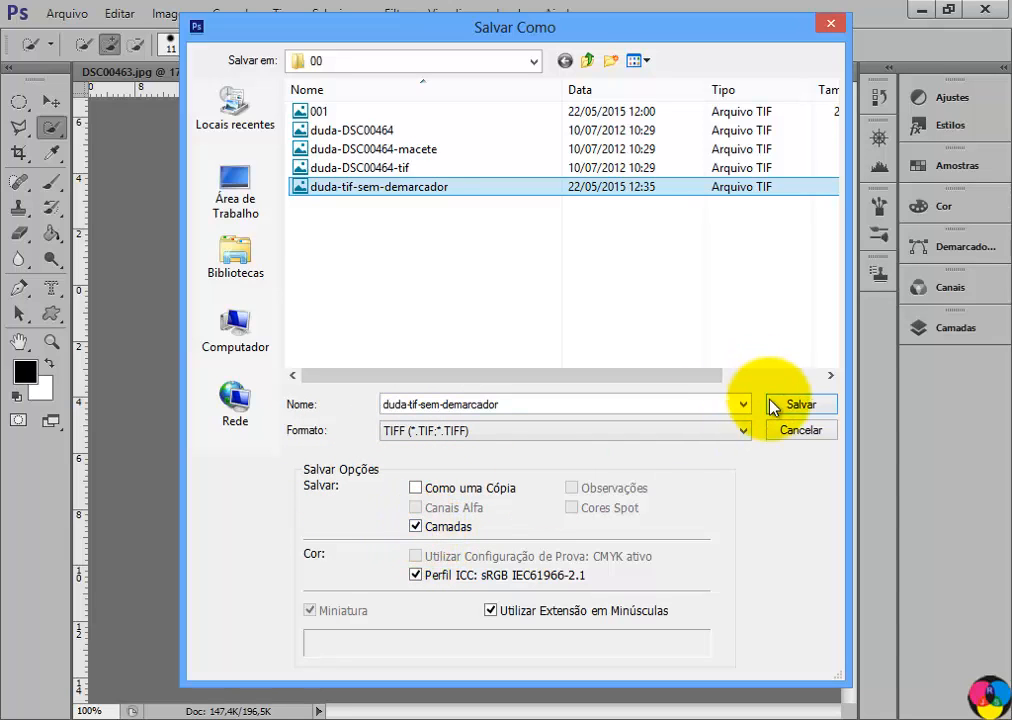
{"action": "left_click", "coordinate": [801, 406]}
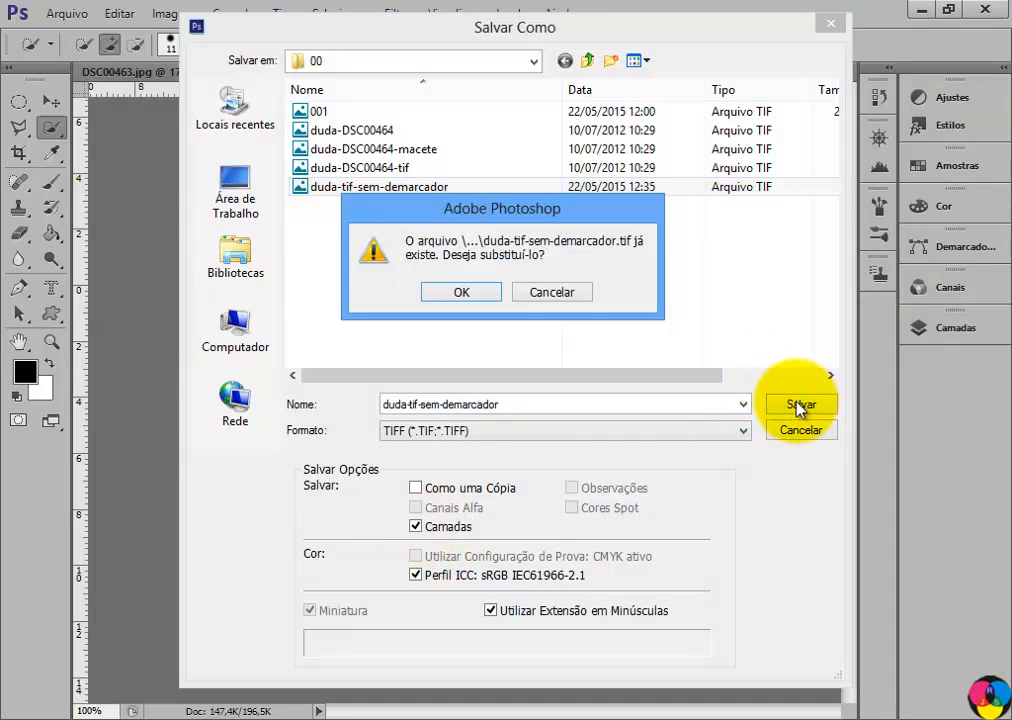
{"action": "left_click", "coordinate": [469, 296]}
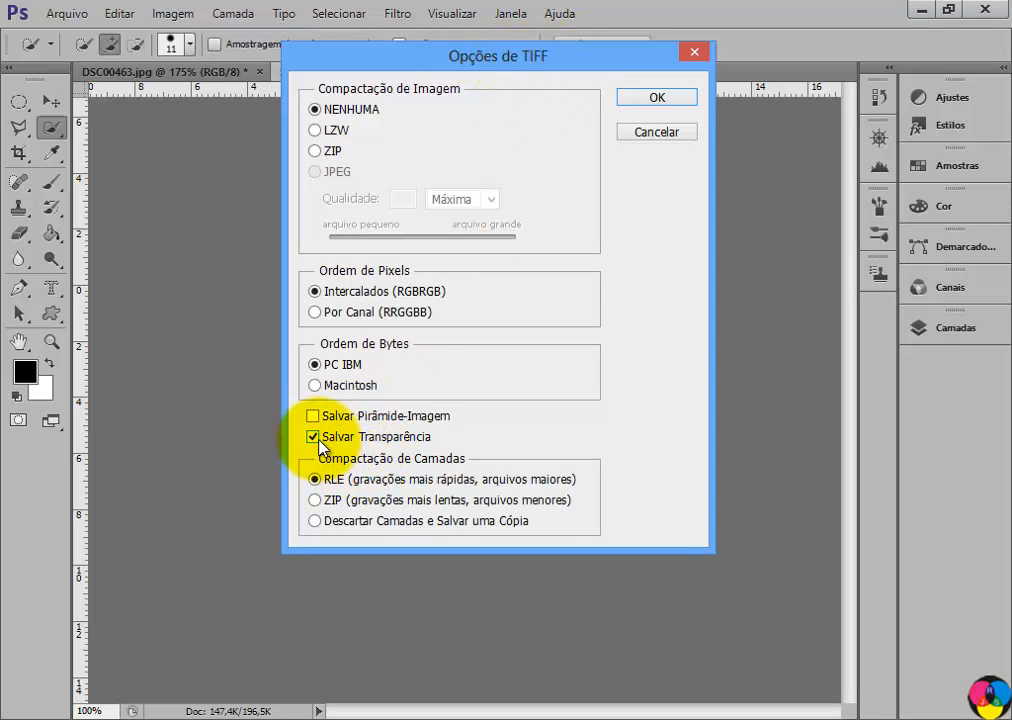
{"action": "left_click", "coordinate": [658, 100]}
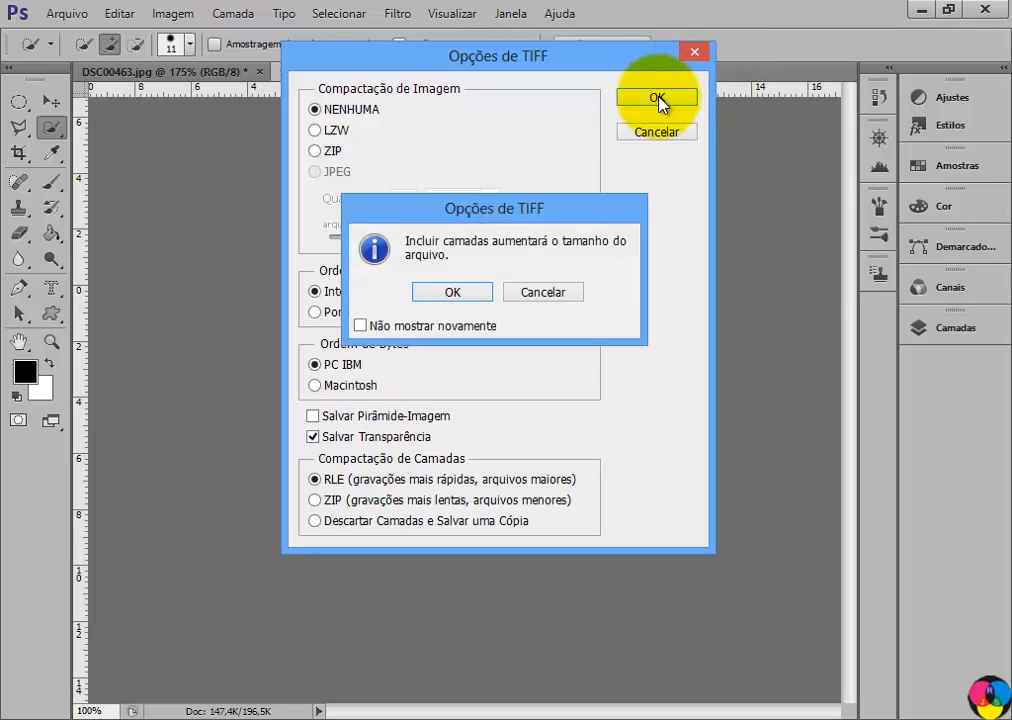
{"action": "left_click", "coordinate": [453, 292]}
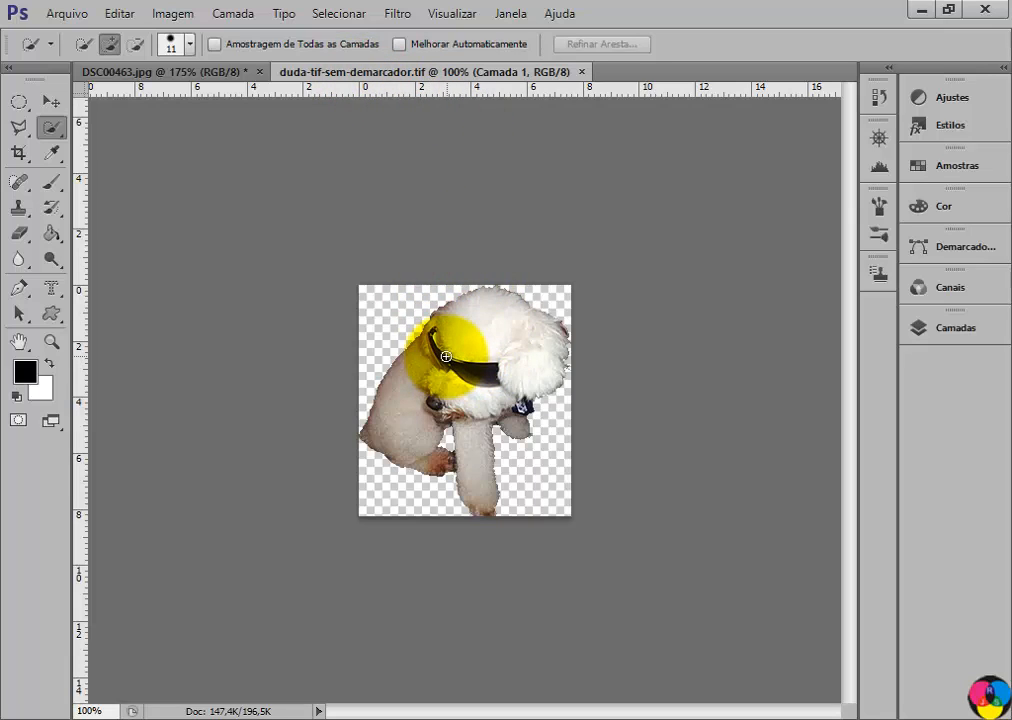
Copy the selected dog from DSC00463.jpg again and paste it into a new transparent RGB document of 215 x 234 pixels at 72 pixels/inch.
{"action": "left_click", "coordinate": [160, 72]}
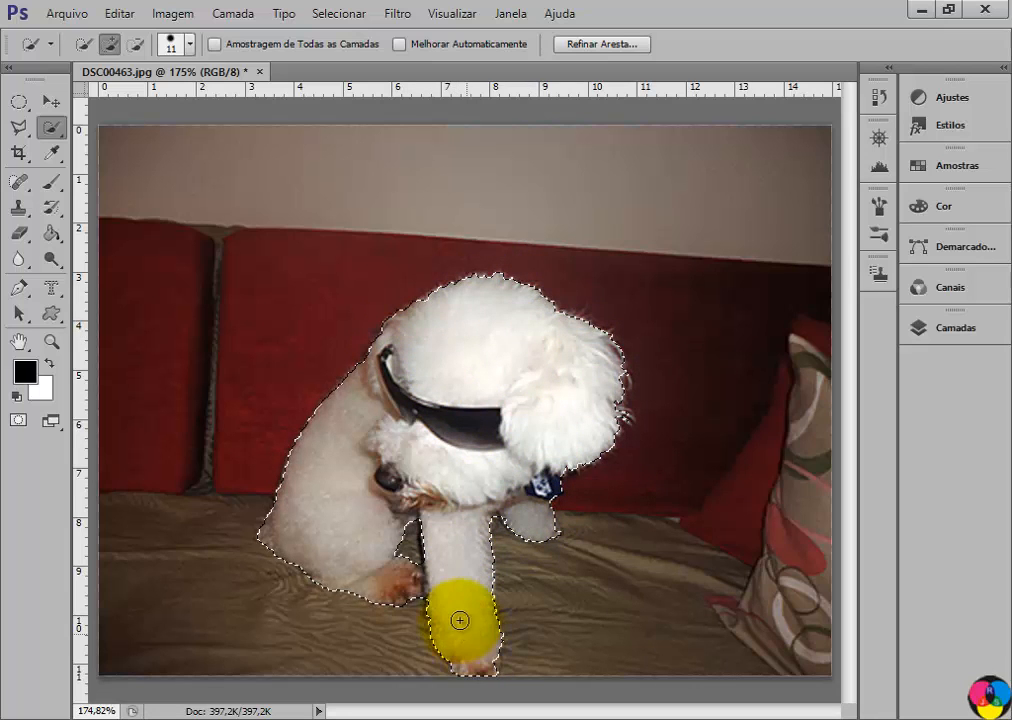
{"action": "left_click", "coordinate": [120, 15]}
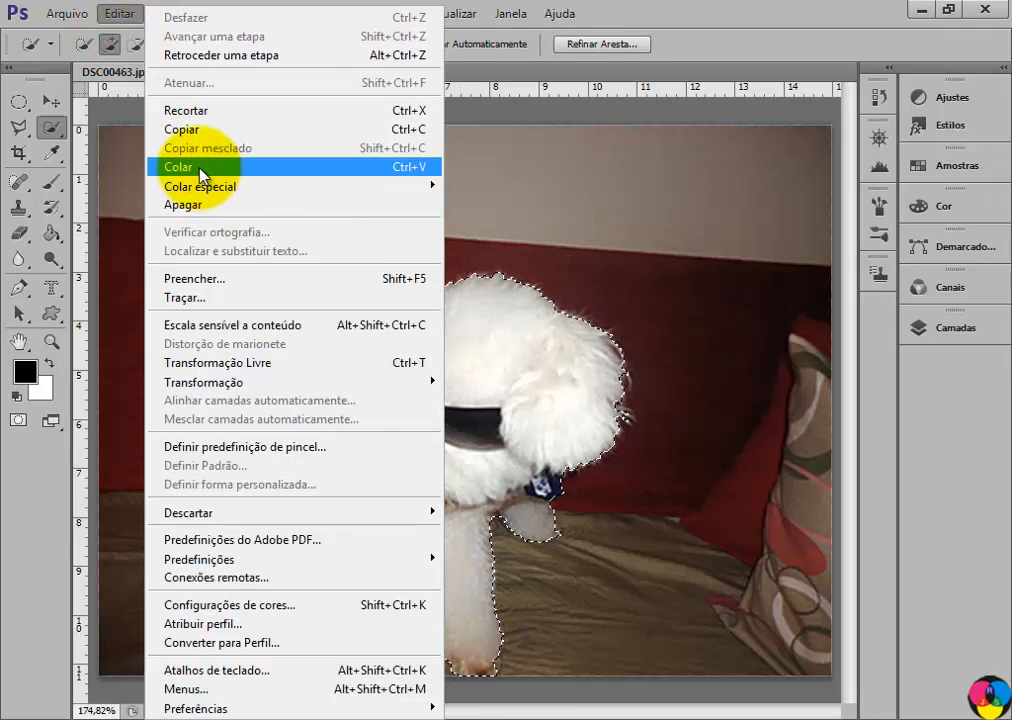
{"action": "left_click", "coordinate": [193, 129]}
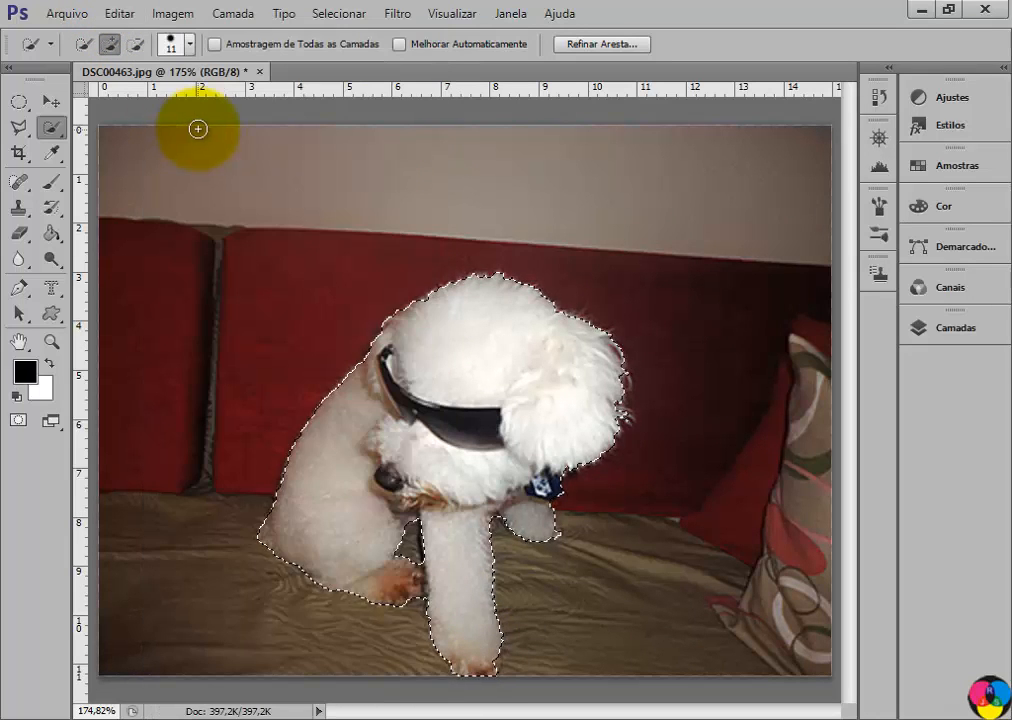
{"action": "left_click", "coordinate": [65, 16]}
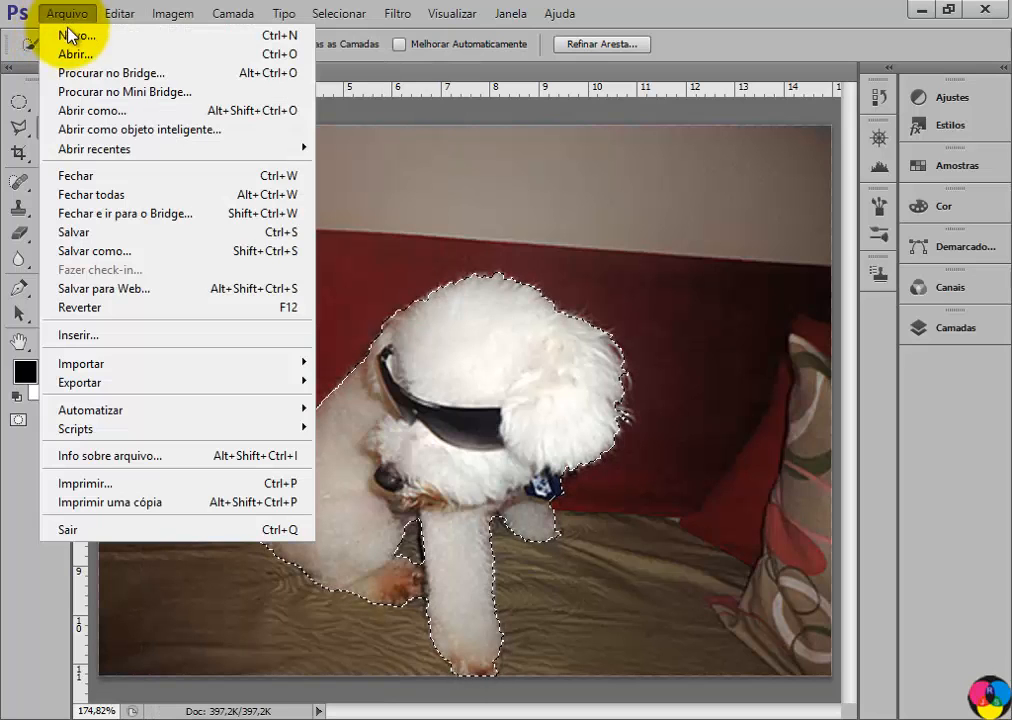
{"action": "left_click", "coordinate": [68, 35]}
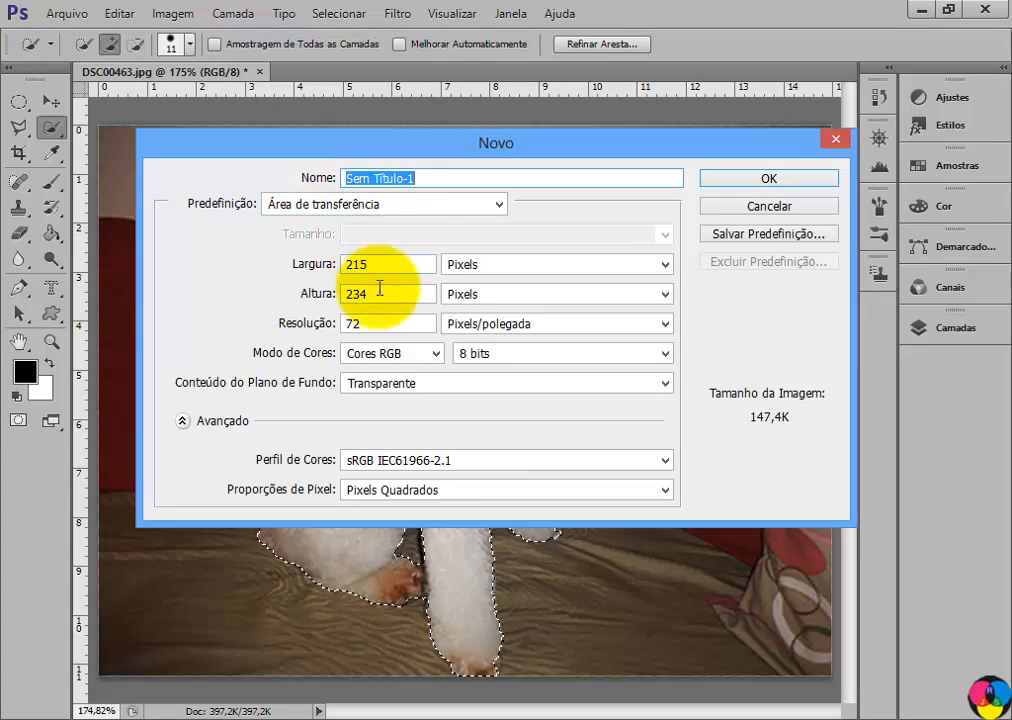
{"action": "left_click", "coordinate": [753, 182]}
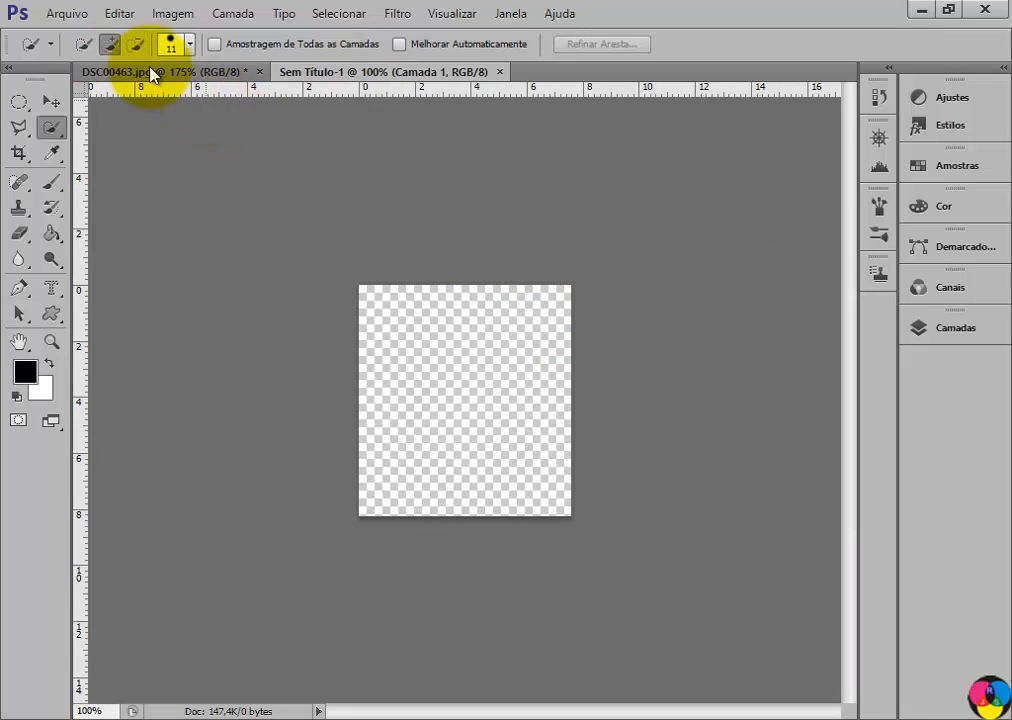
{"action": "left_click", "coordinate": [120, 13]}
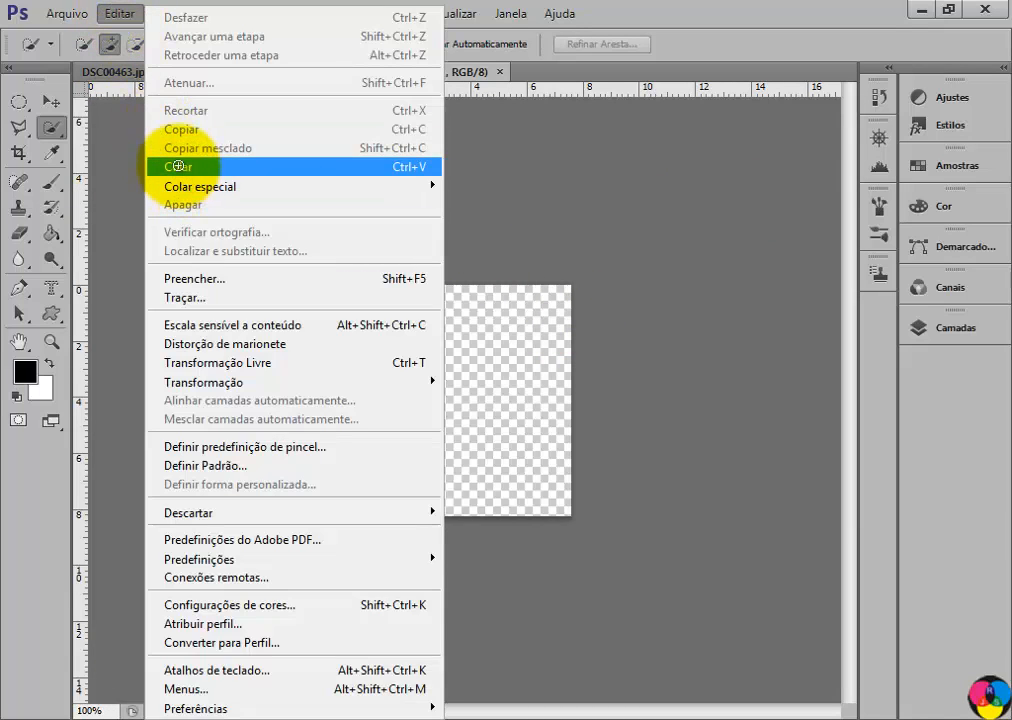
{"action": "left_click", "coordinate": [176, 163]}
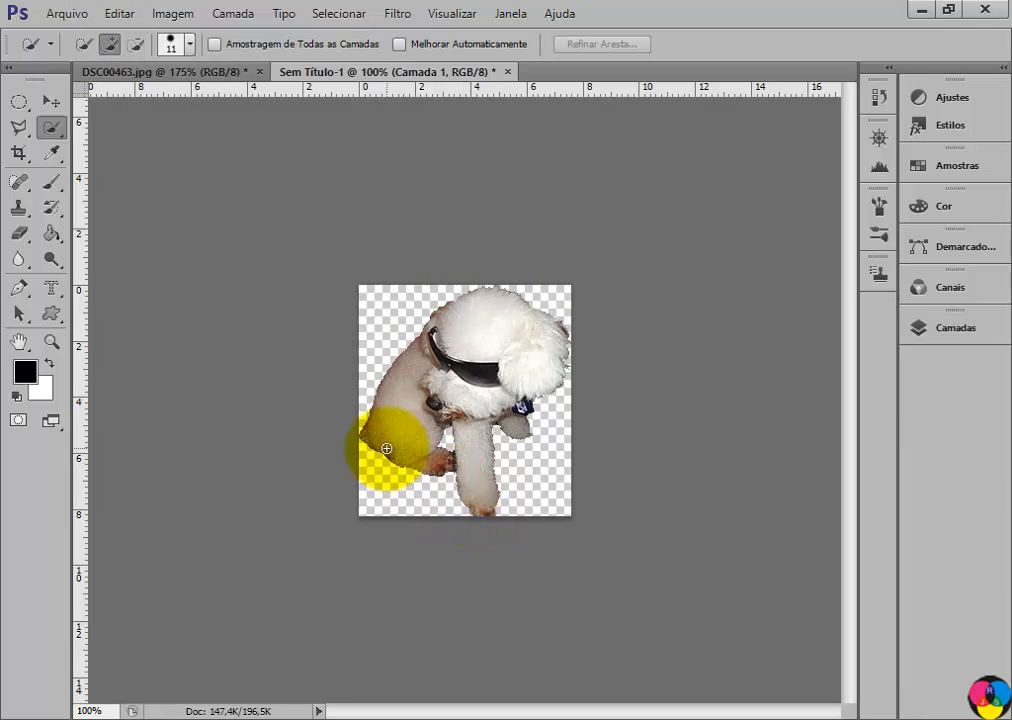
Save the new dog cut-out in Photoshop format as duda-psd-sem-demarcador-1 in folder 00, with layers and maximized compatibility.
{"action": "left_click", "coordinate": [67, 15]}
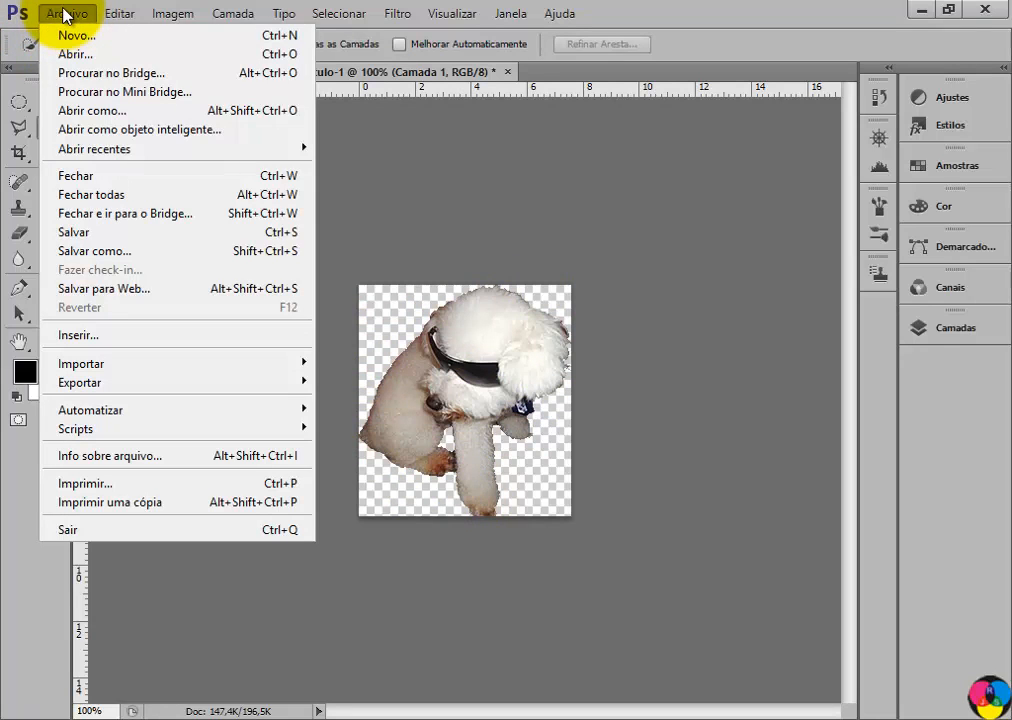
{"action": "left_click", "coordinate": [100, 251]}
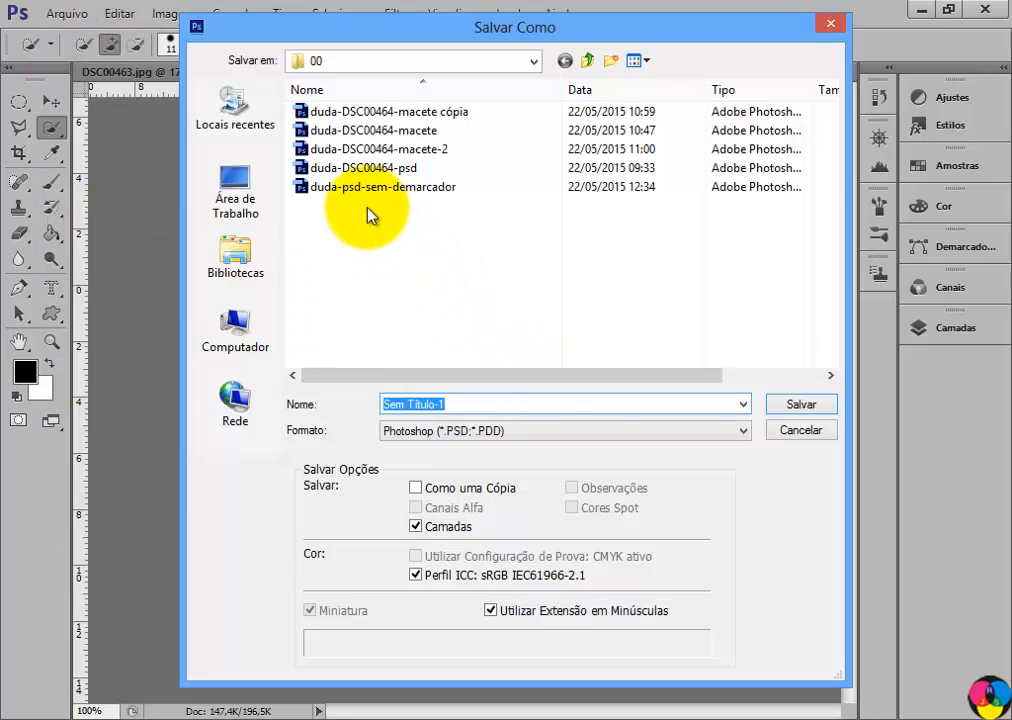
{"action": "left_click", "coordinate": [344, 188]}
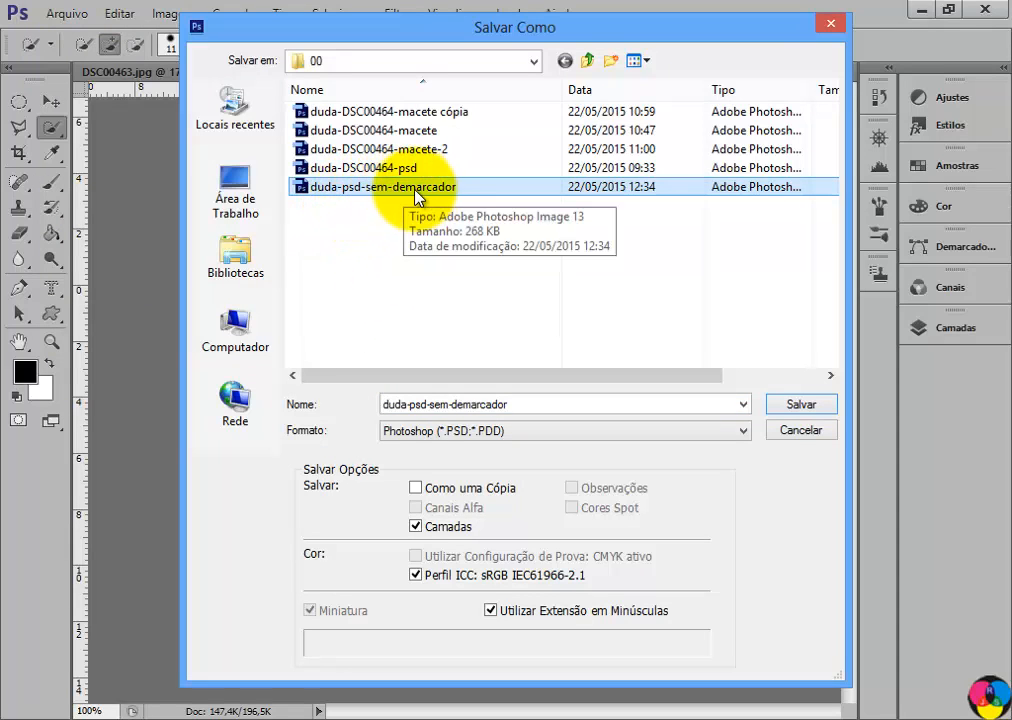
{"action": "double_click", "coordinate": [518, 404]}
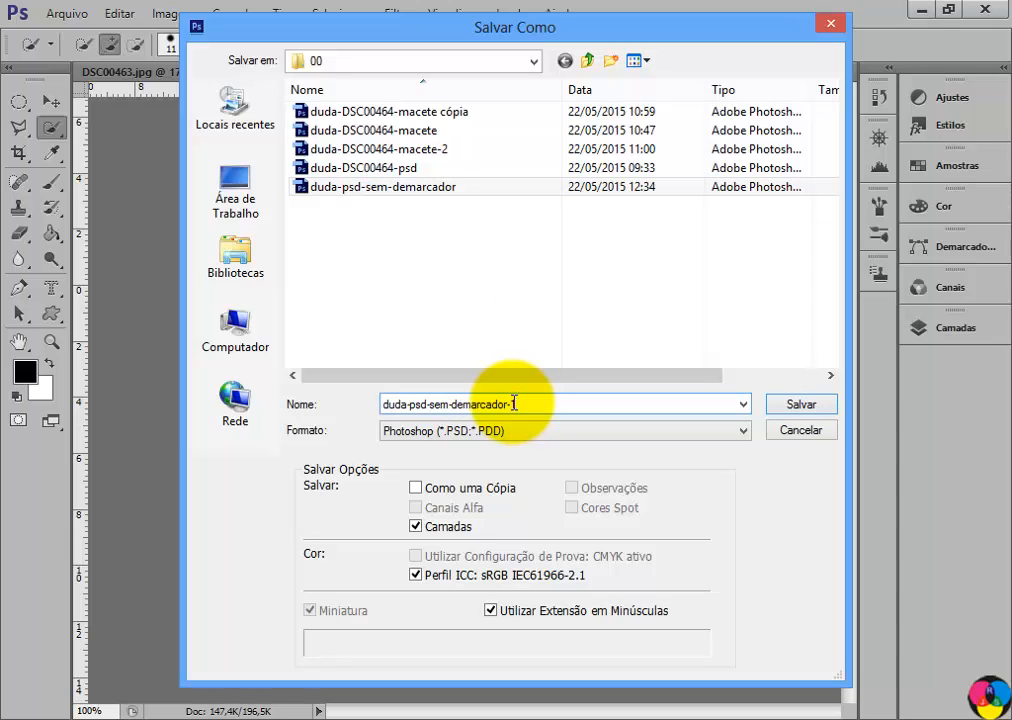
{"action": "type", "text": "-1"}
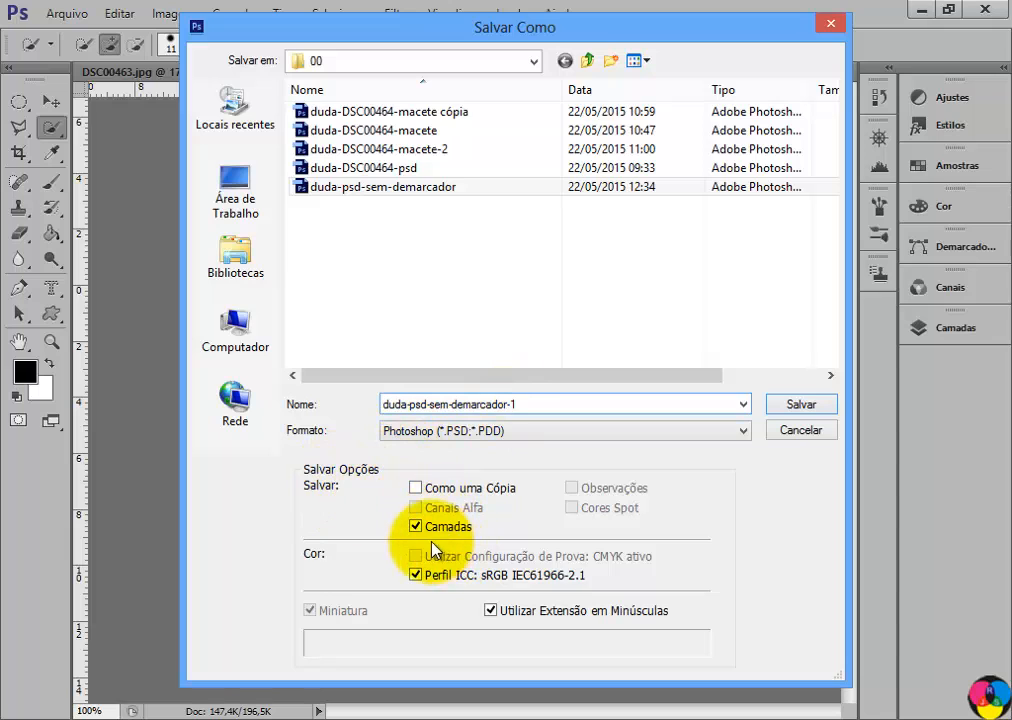
{"action": "left_click", "coordinate": [803, 406]}
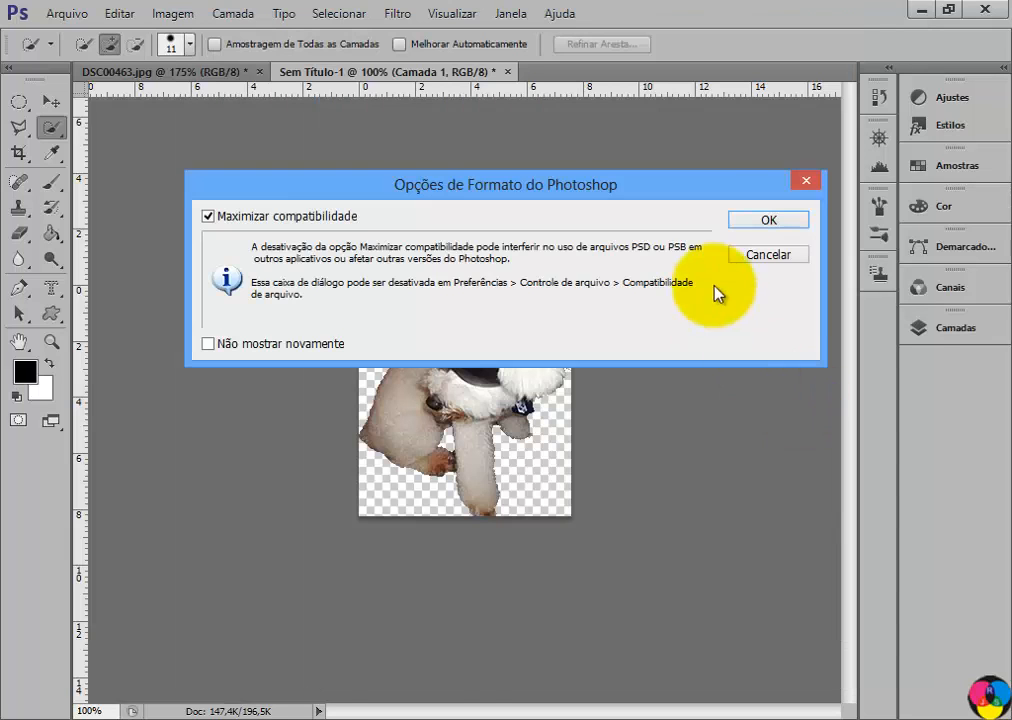
{"action": "left_click", "coordinate": [766, 222]}
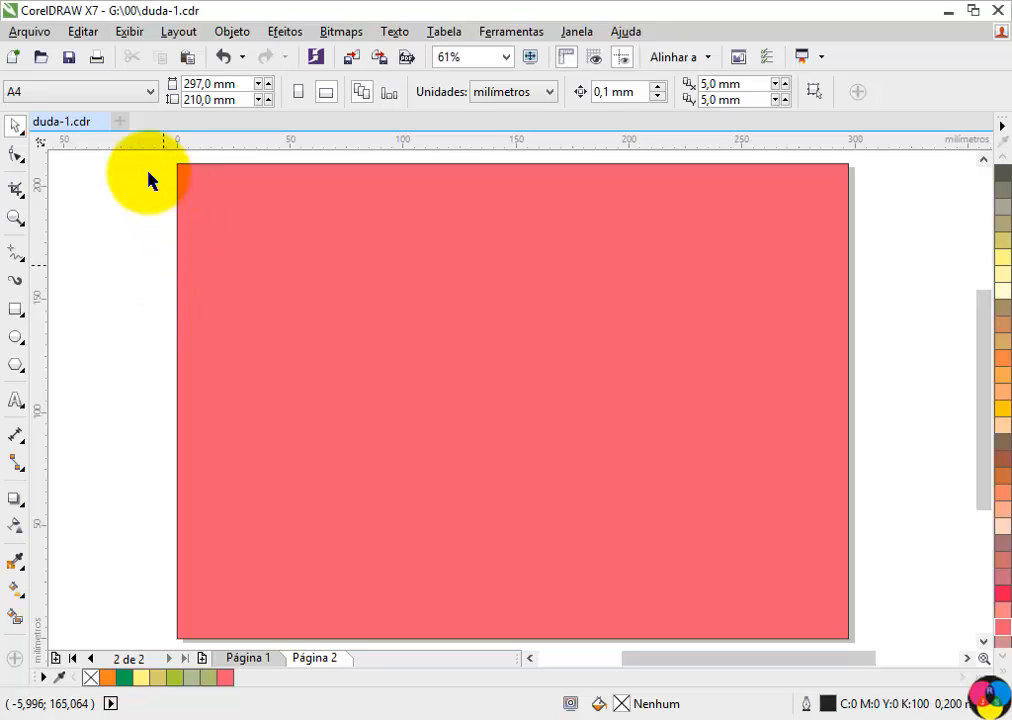
Switch to duda-1.cdr in CorelDRAW and import duda-psd-sem-demarcador-1 into the upper-left area of the red Página 2.
{"action": "left_click", "coordinate": [36, 33]}
{"action": "left_click", "coordinate": [60, 333]}
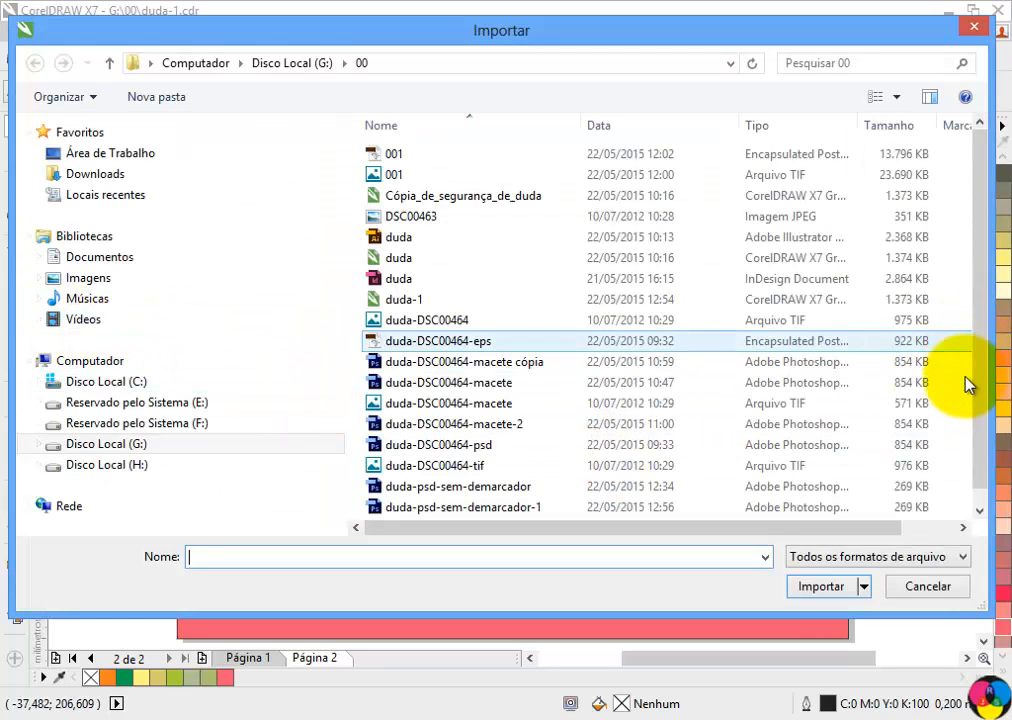
{"action": "left_click", "coordinate": [981, 508]}
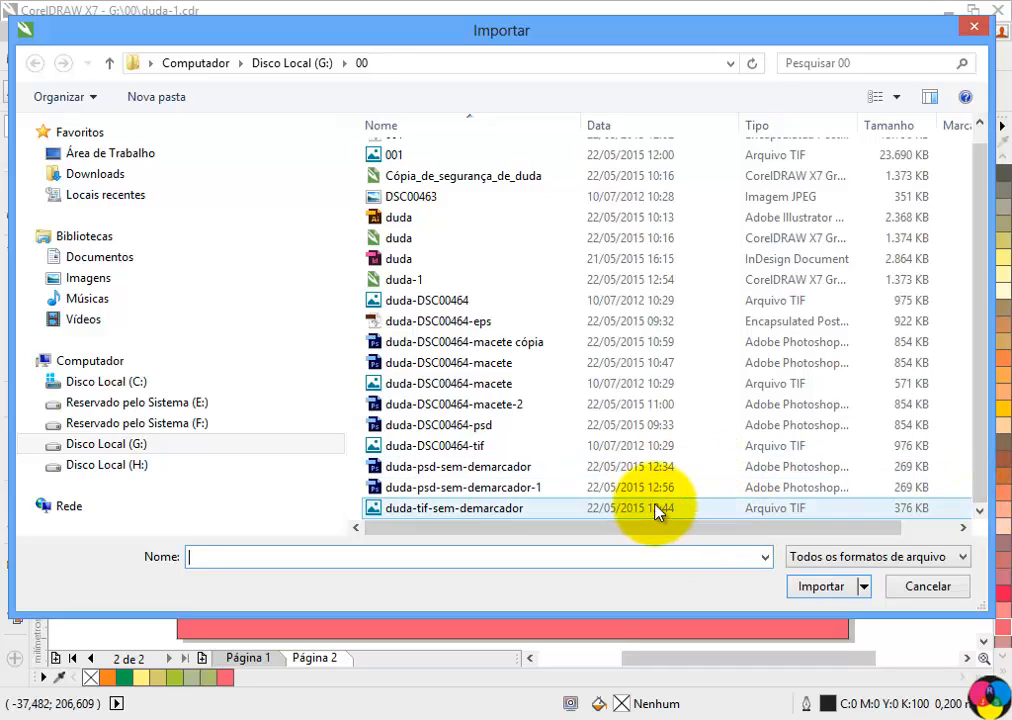
{"action": "left_click", "coordinate": [450, 491]}
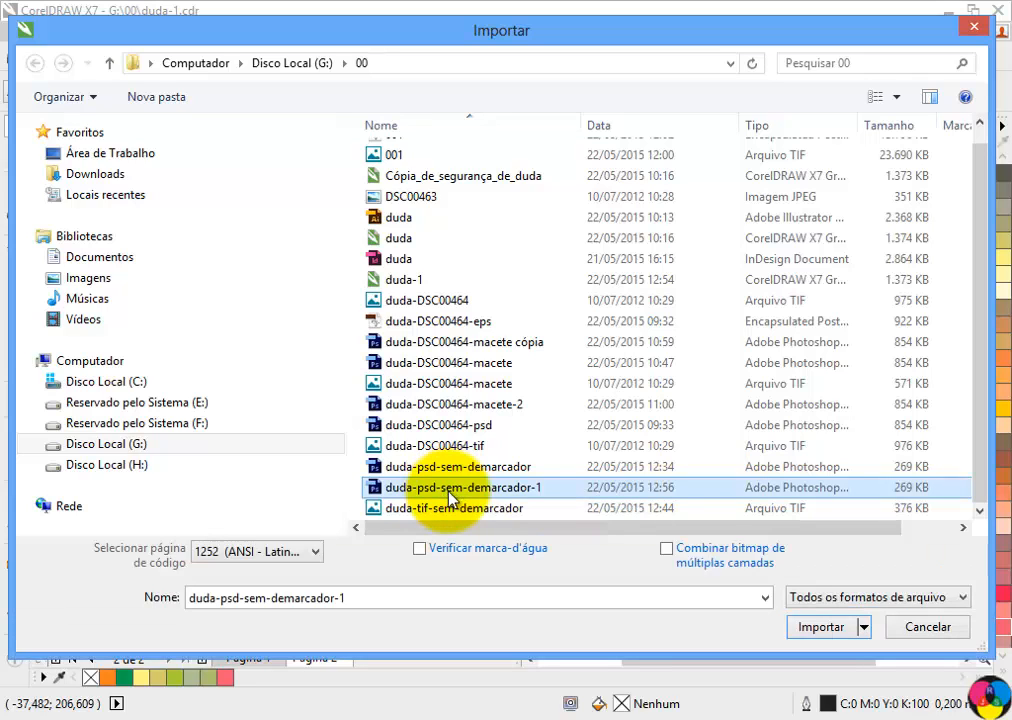
{"action": "left_click", "coordinate": [820, 627]}
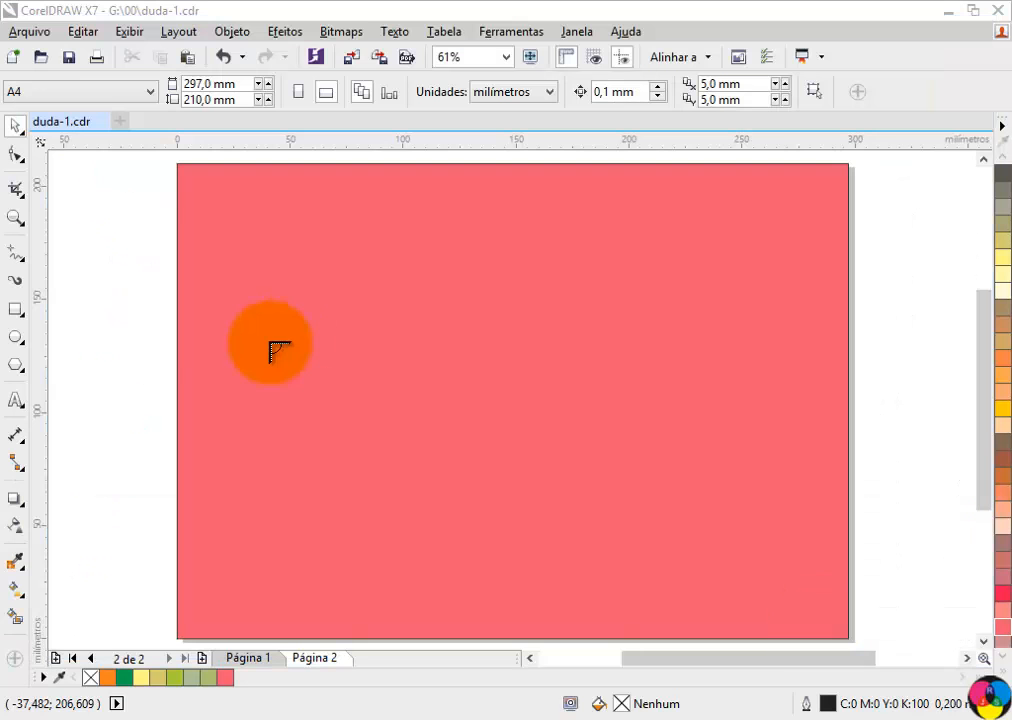
{"action": "left_click", "coordinate": [207, 187]}
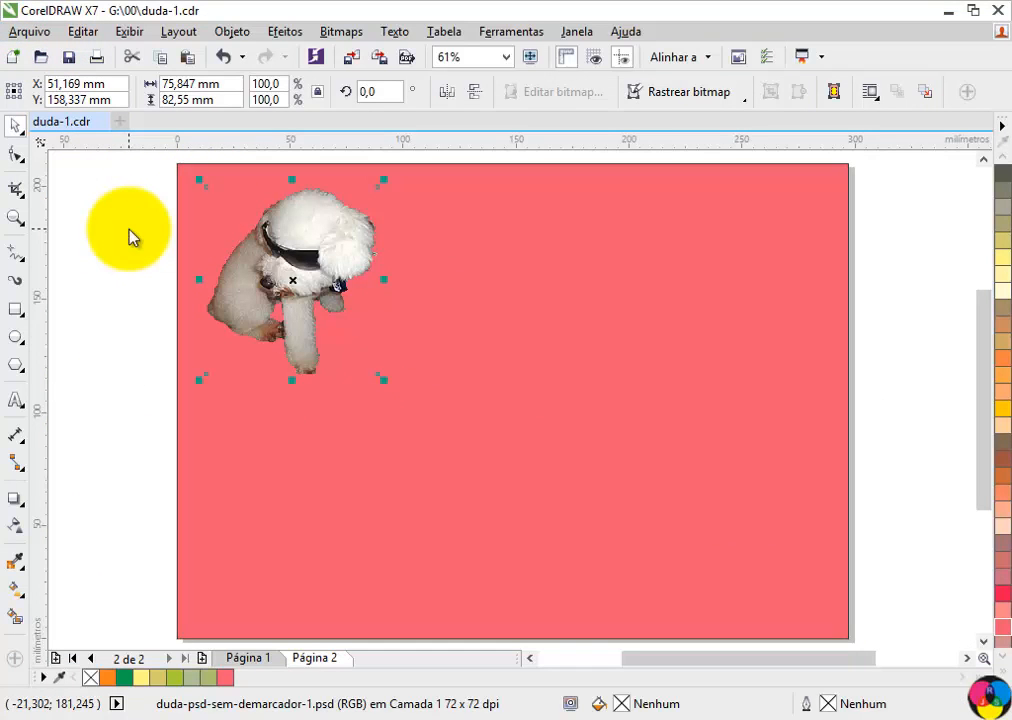
Import duda-tif-sem-demarcador and place it on the right side of the red page, opposite the PSD dog.
{"action": "key", "text": "ctrl+i"}
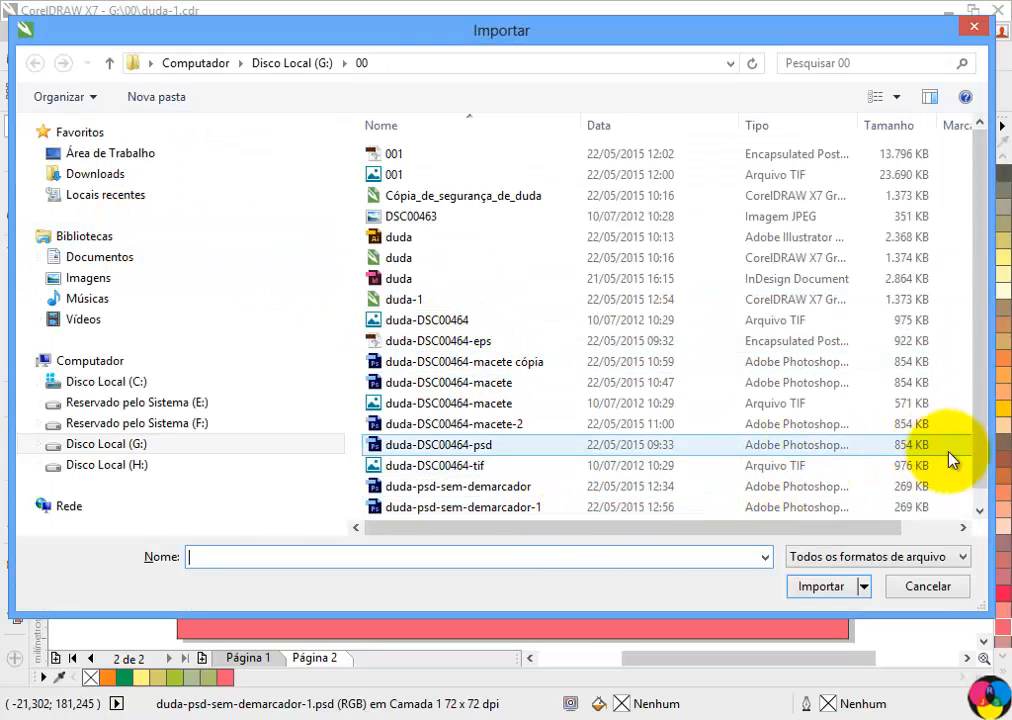
{"action": "scroll", "coordinate": [980, 487], "scroll_direction": "down", "scroll_amount": 1}
{"action": "left_click", "coordinate": [492, 514]}
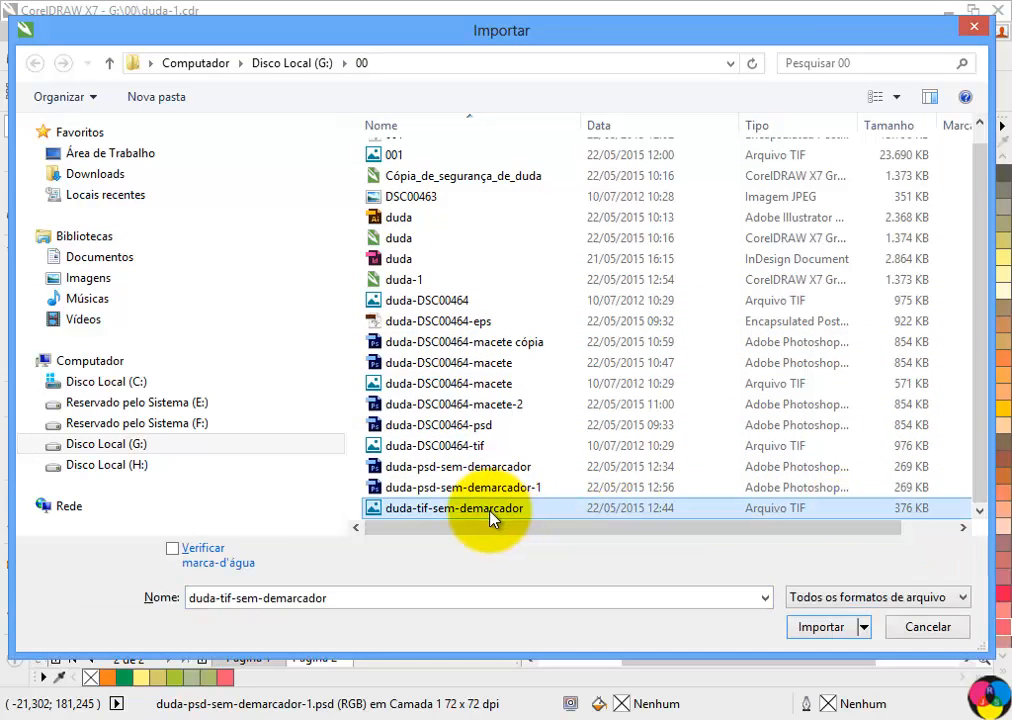
{"action": "left_click", "coordinate": [818, 628]}
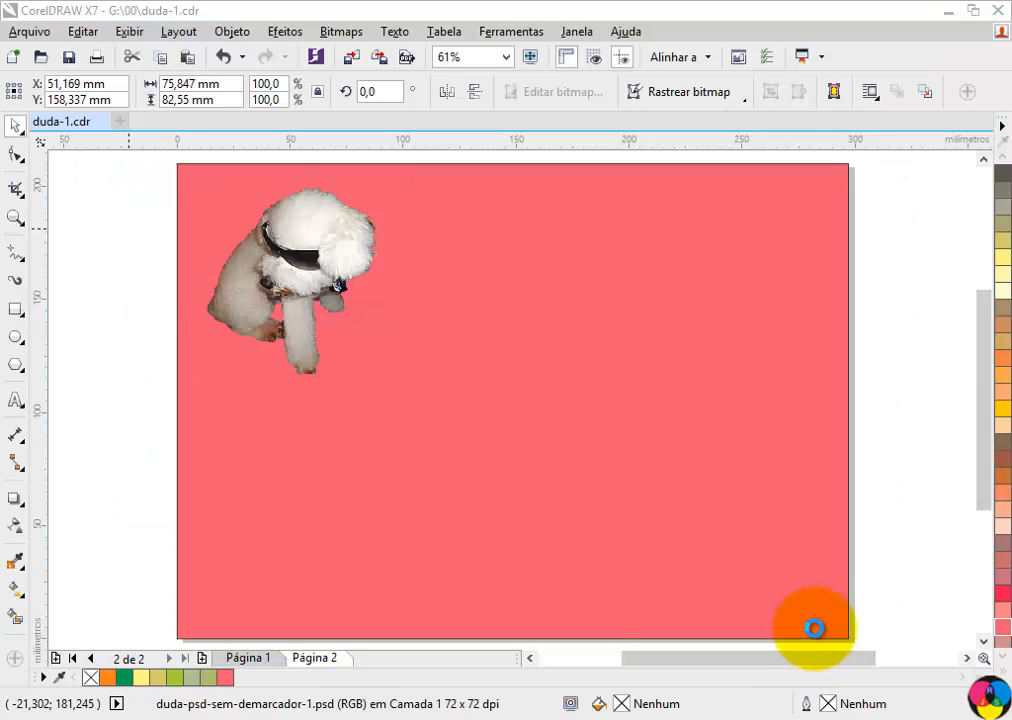
{"action": "left_click", "coordinate": [648, 219]}
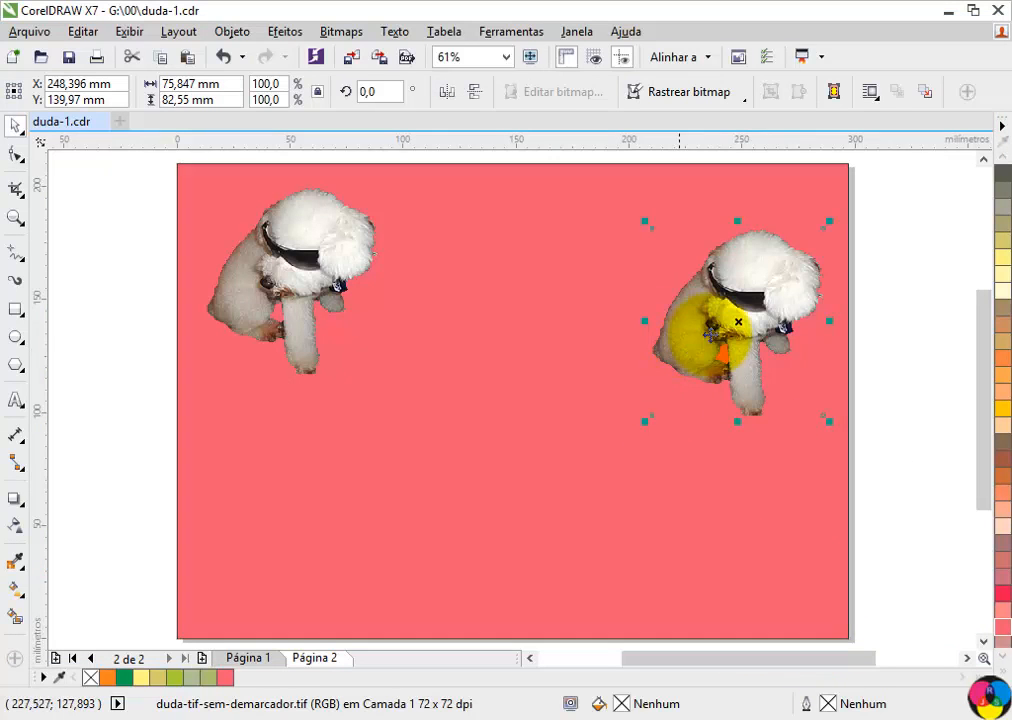
Move the PSD dog to about X 61, Y 157 mm and the TIFF dog to about X 233, Y 151 mm, and compare them.
{"action": "left_click_drag", "start_coordinate": [720, 340], "coordinate": [698, 298]}
{"action": "left_click_drag", "start_coordinate": [339, 267], "coordinate": [388, 313]}
{"action": "mouse_move", "coordinate": [682, 300]}
{"action": "left_mouse_down"}
{"action": "mouse_move", "coordinate": [669, 305]}
{"action": "mouse_move", "coordinate": [680, 310]}
{"action": "left_mouse_up"}
{"action": "left_click", "coordinate": [334, 285]}
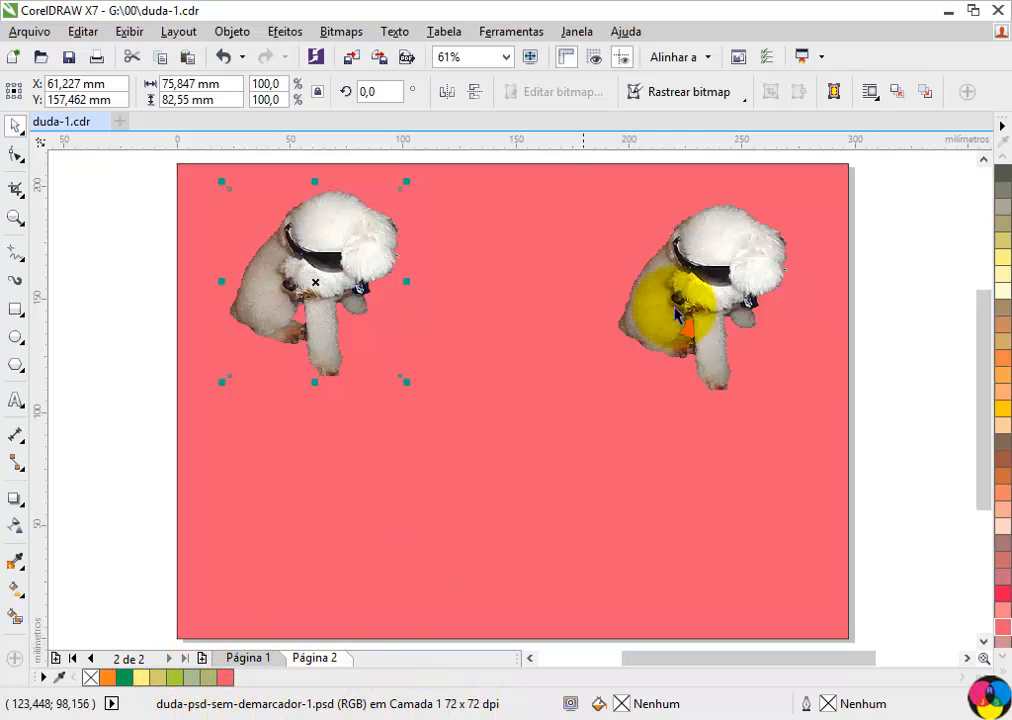
{"action": "left_click", "coordinate": [722, 288]}
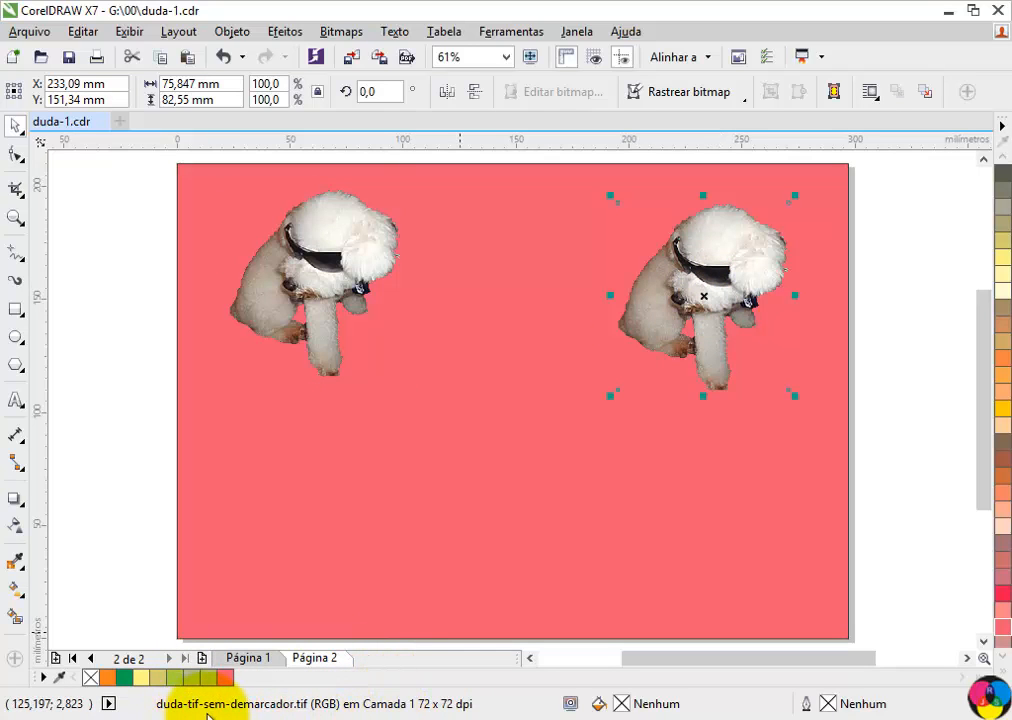
Shift the PSD dog slightly down and right, move the TIFF dog to about X 231, Y 151 mm, and deselect everything.
{"action": "left_click", "coordinate": [610, 343]}
{"action": "left_click_drag", "start_coordinate": [623, 302], "coordinate": [617, 298]}
{"action": "left_click_drag", "start_coordinate": [354, 296], "coordinate": [345, 302]}
{"action": "left_click_drag", "start_coordinate": [706, 254], "coordinate": [709, 259]}
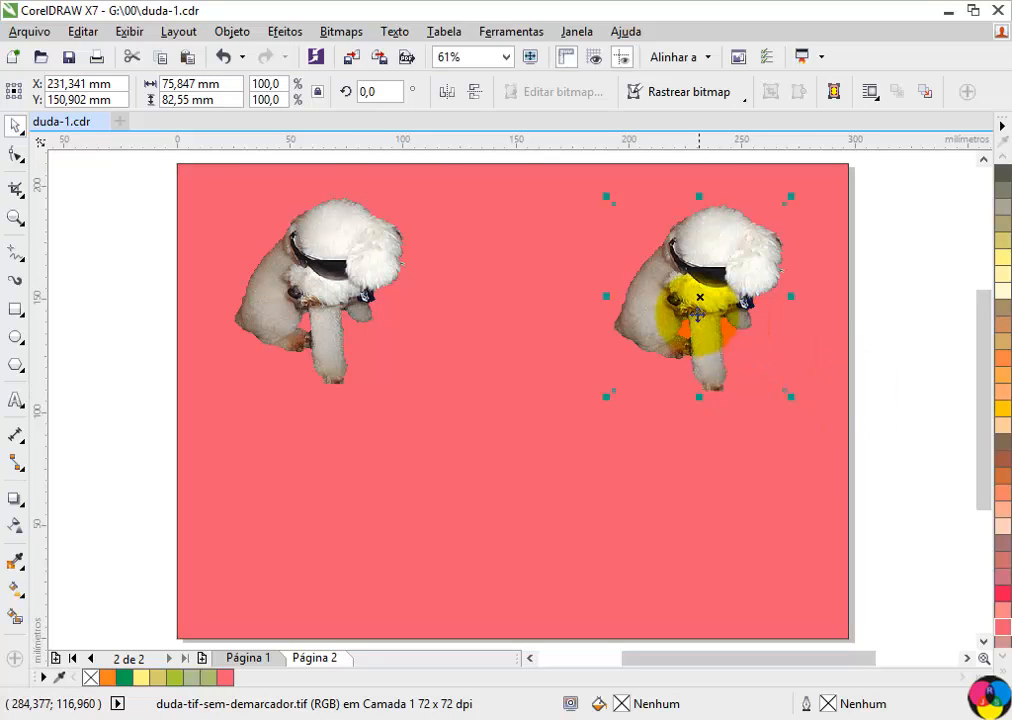
{"action": "left_click", "coordinate": [880, 355]}
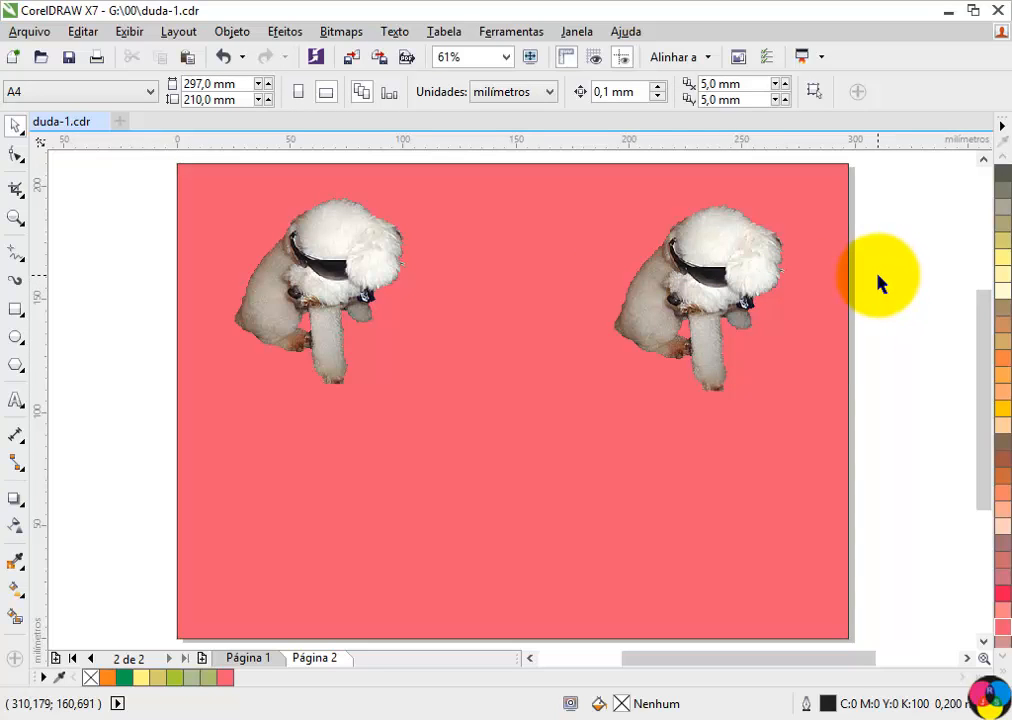
Switch to Photoshop and compare the selected dog in DSC00463.jpg with the transparent cut-out in duda-psd-sem-demarcador-1.psd.
{"action": "left_click", "coordinate": [488, 521]}
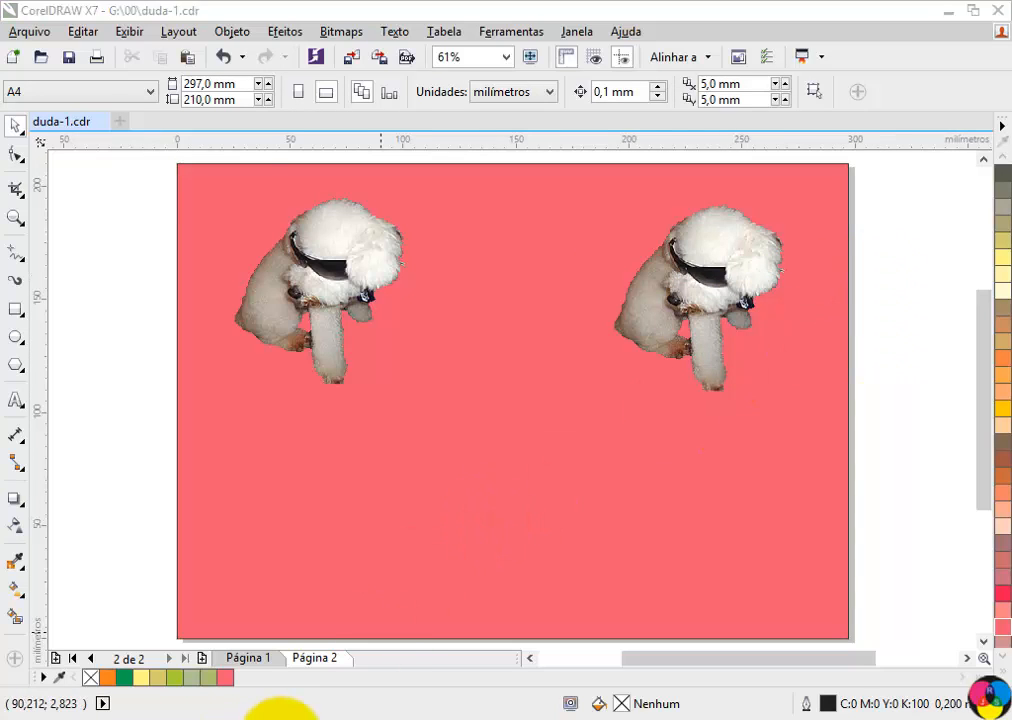
{"action": "key", "text": "alt+Tab"}
{"action": "left_click", "coordinate": [158, 72]}
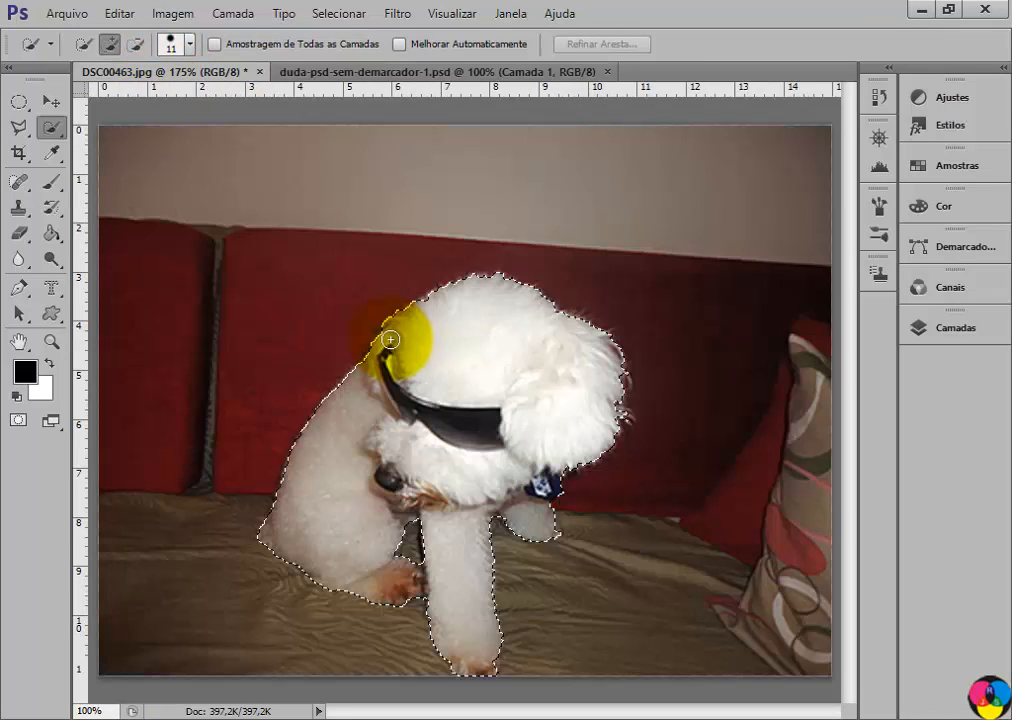
{"action": "left_click", "coordinate": [474, 76]}
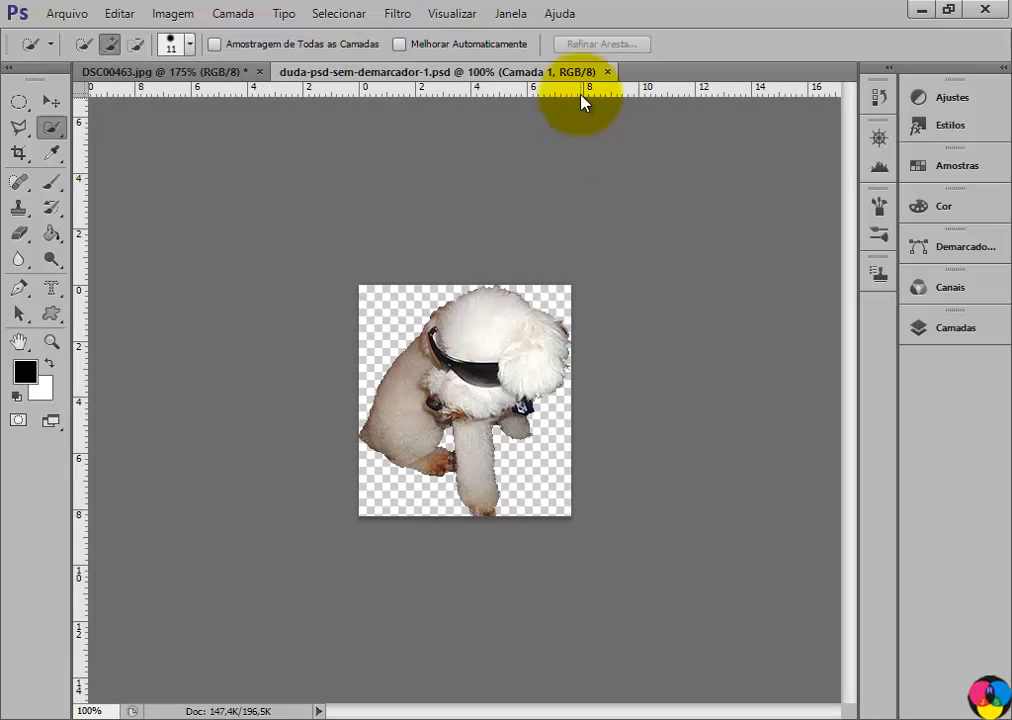
{"action": "left_click", "coordinate": [205, 72]}
{"action": "left_click", "coordinate": [335, 72]}
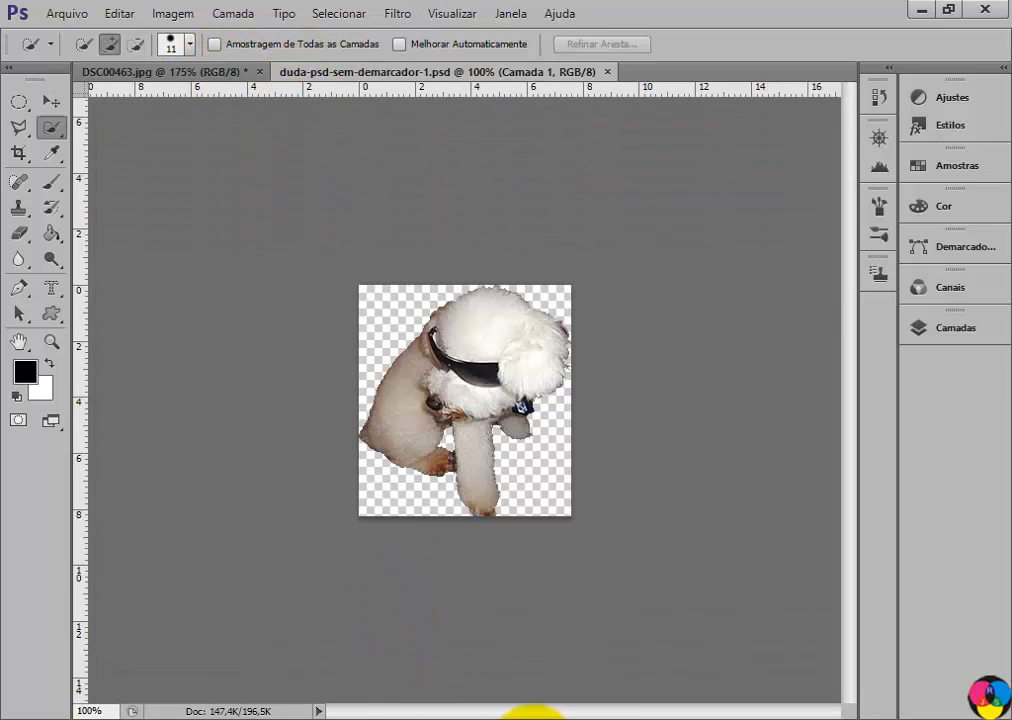
Return to duda-1.cdr in CorelDRAW, paste the copied dog image and place it in the lower middle of the red page.
{"action": "left_click", "coordinate": [532, 719]}
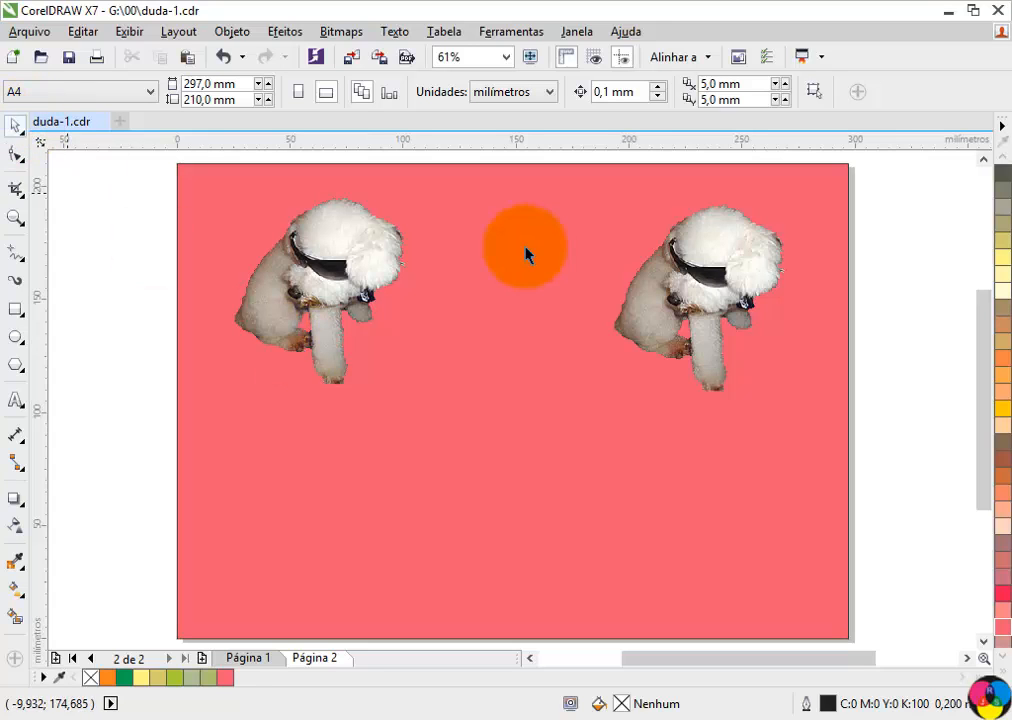
{"action": "left_click", "coordinate": [330, 284]}
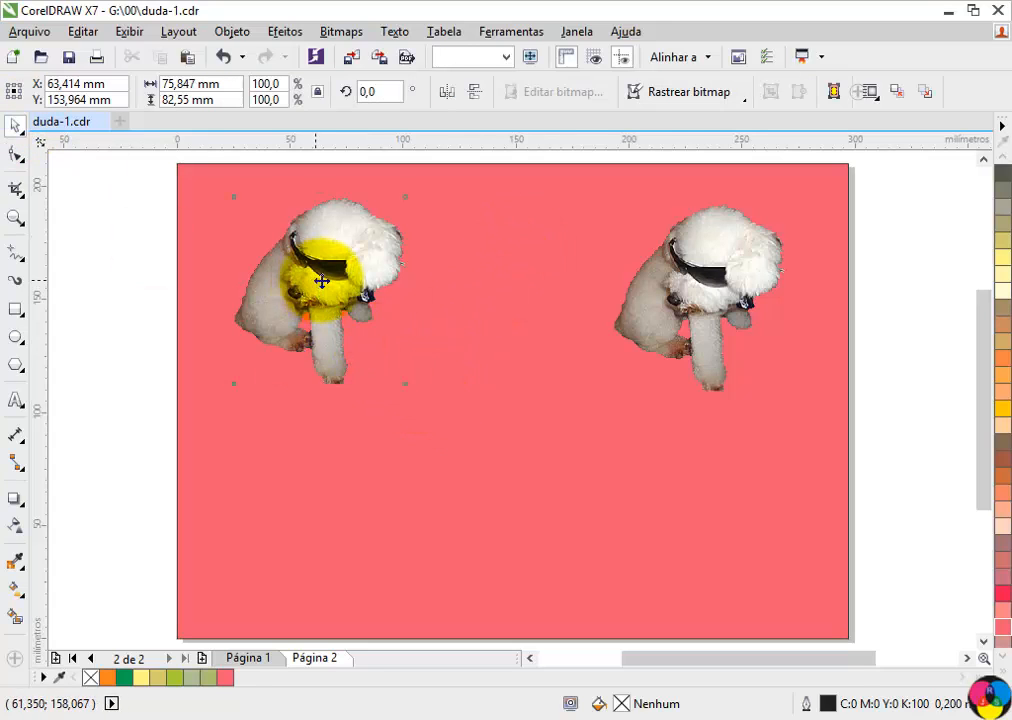
{"action": "left_click", "coordinate": [680, 302]}
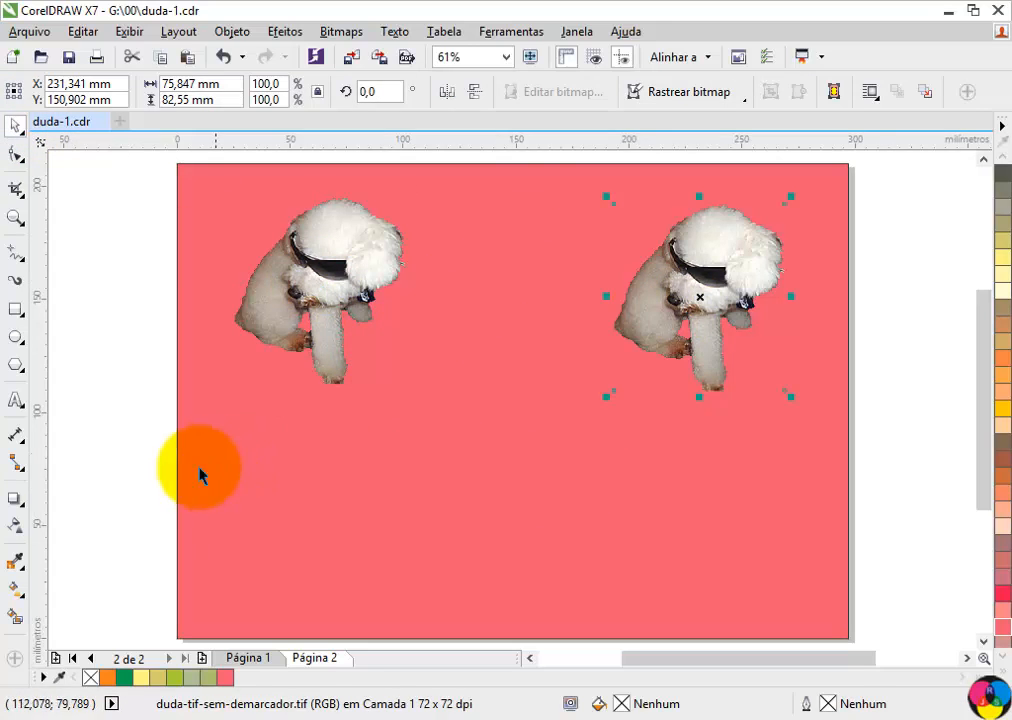
{"action": "left_click", "coordinate": [136, 463]}
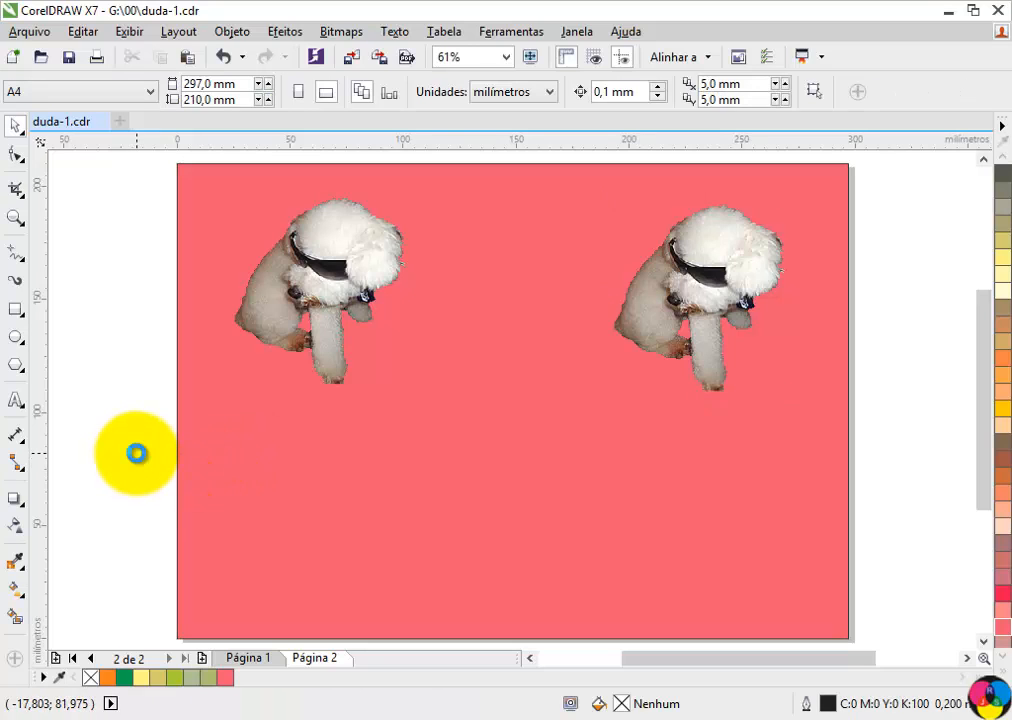
{"action": "key", "text": "ctrl+v"}
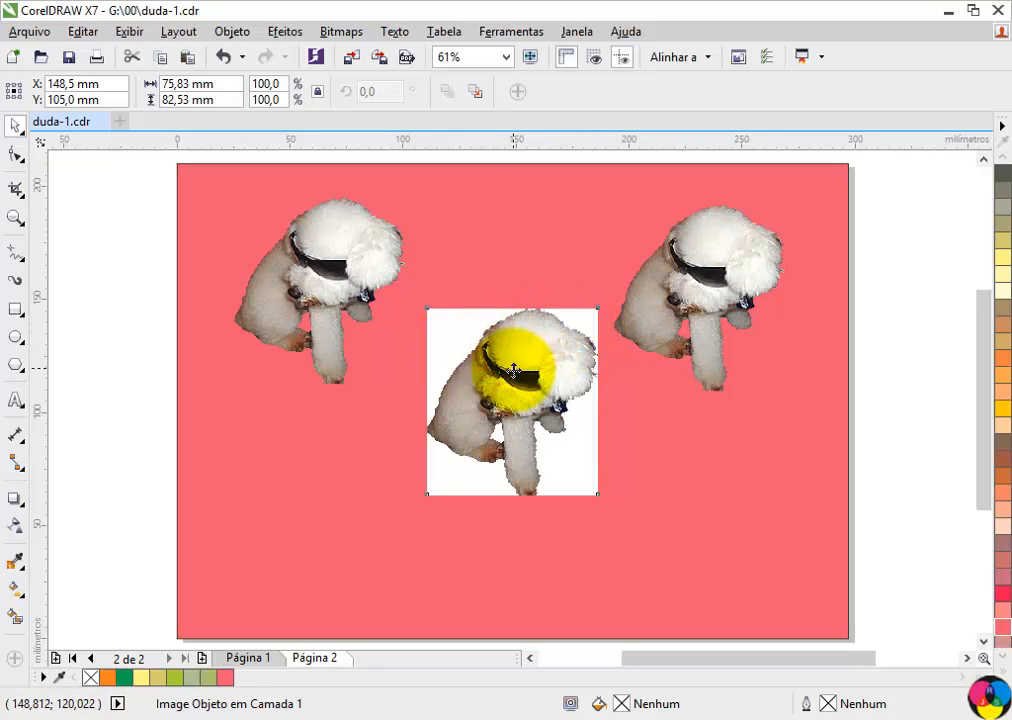
{"action": "left_click_drag", "start_coordinate": [510, 424], "coordinate": [505, 552]}
Compare the imported PSD and TIFF dogs, move the TIFF dog to about X 233, Y 153 mm, and deselect everything.
{"action": "left_click", "coordinate": [361, 265]}
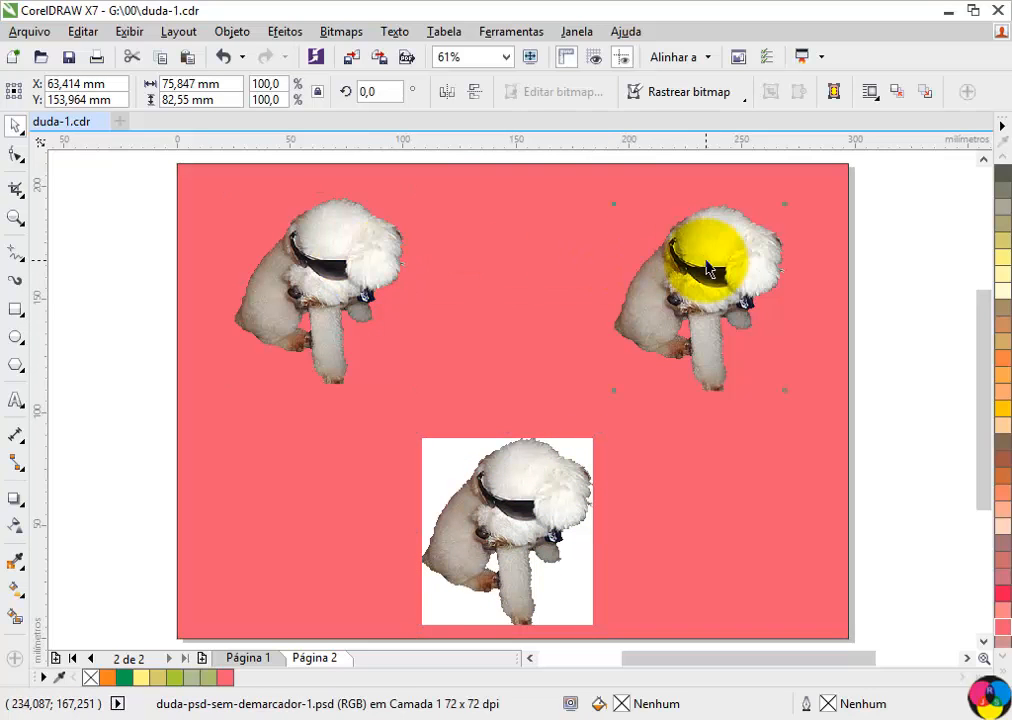
{"action": "left_click", "coordinate": [671, 287]}
{"action": "left_click", "coordinate": [392, 291]}
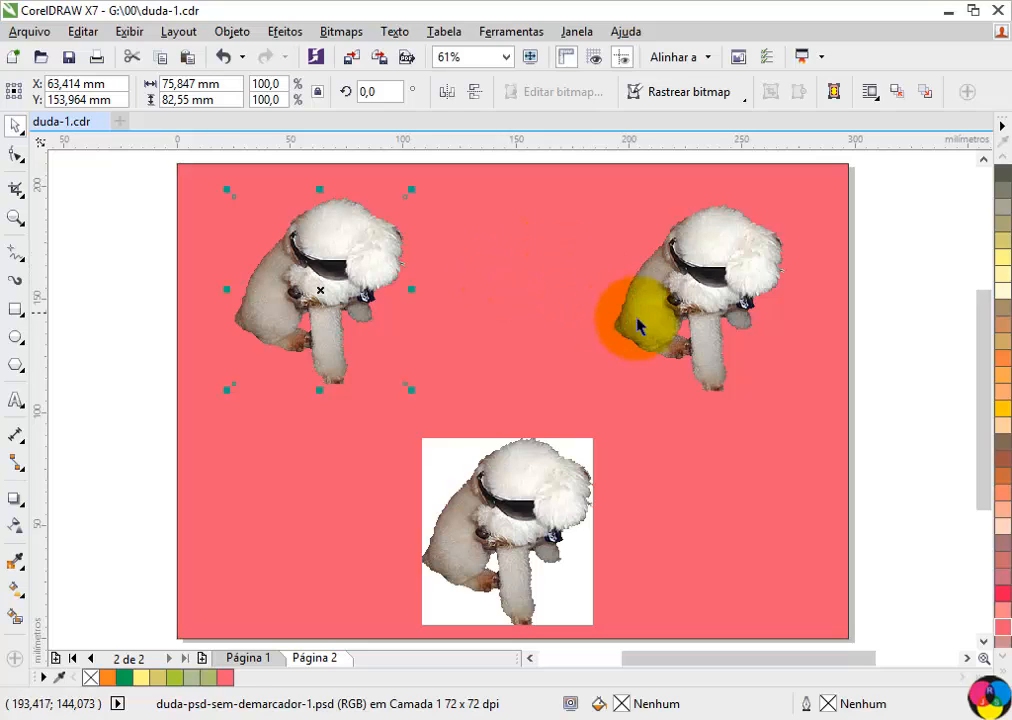
{"action": "left_click", "coordinate": [878, 258]}
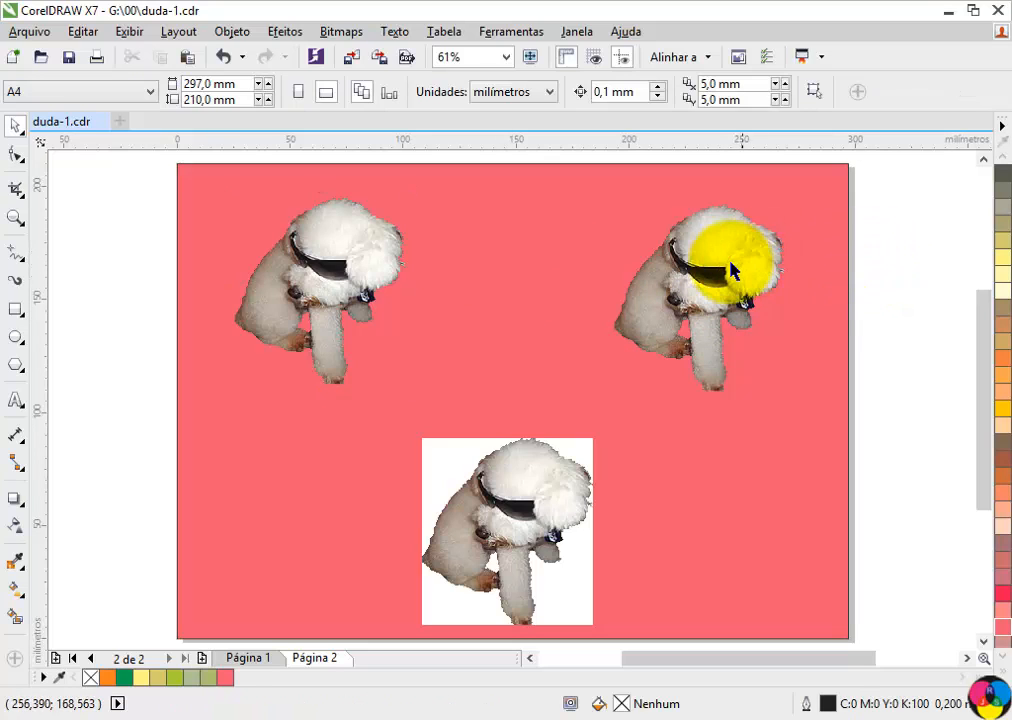
{"action": "left_click_drag", "start_coordinate": [730, 271], "coordinate": [735, 262]}
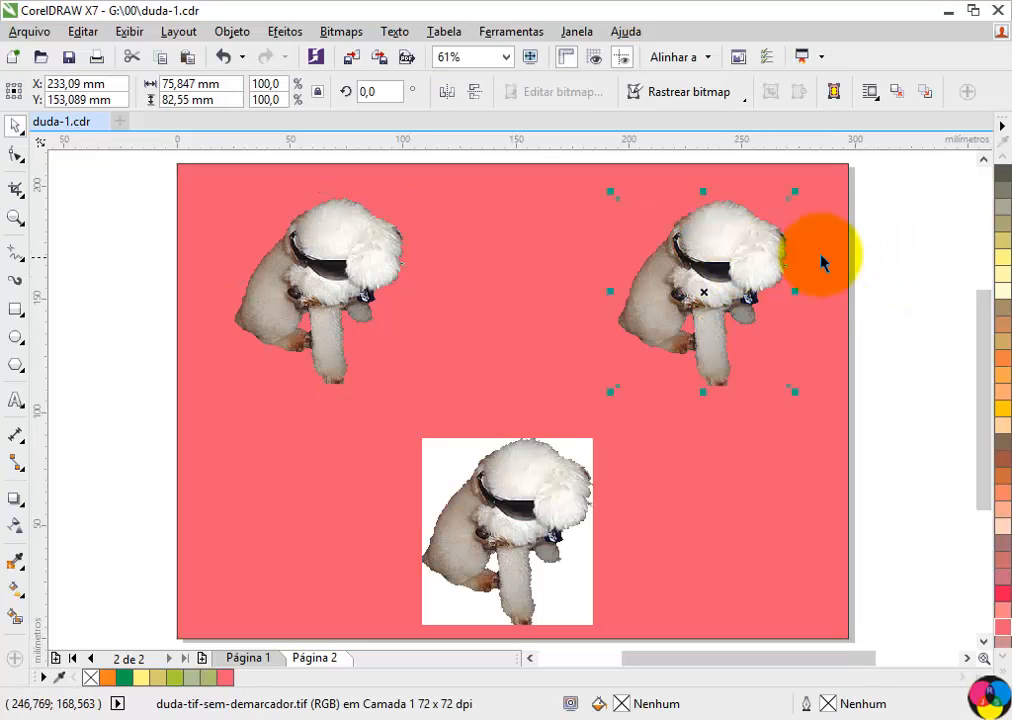
{"action": "left_click", "coordinate": [889, 282]}
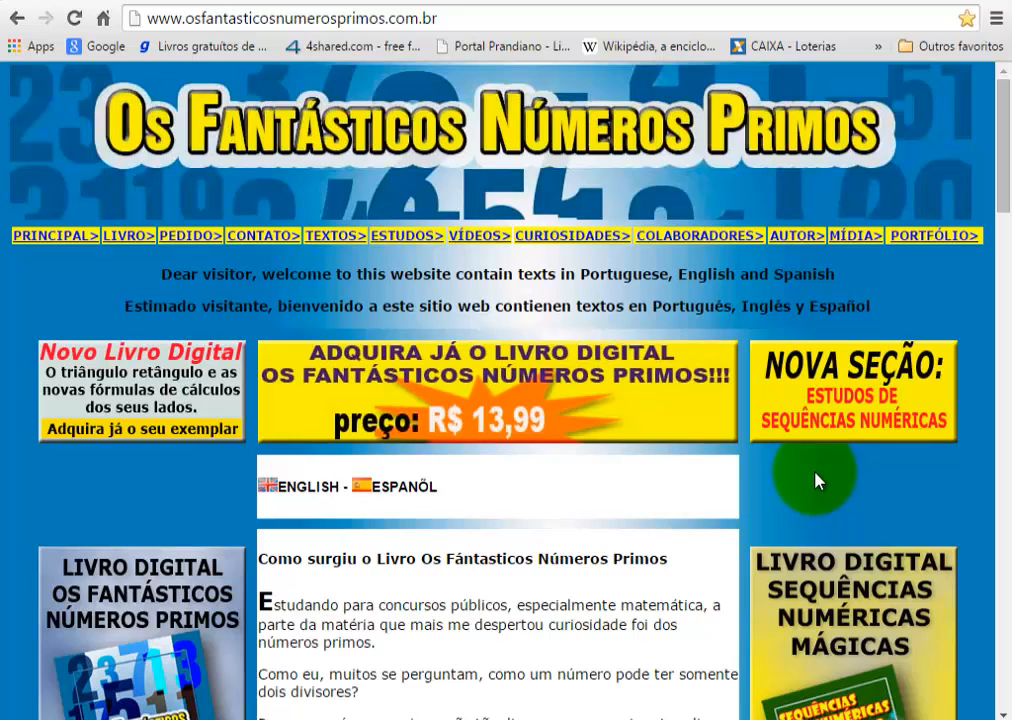
In the browser, look through the digital books on the Os Fantásticos Números Primos home page and view the book's Facebook page.
{"action": "scroll", "coordinate": [816, 481], "scroll_direction": "down", "scroll_amount": 1}
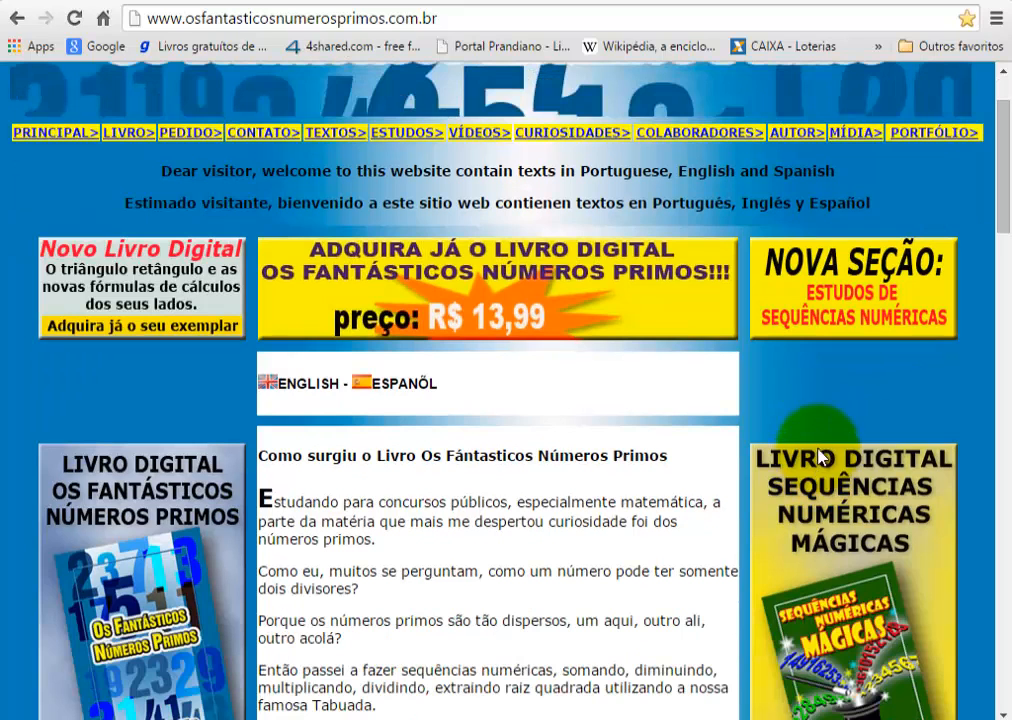
{"action": "scroll", "coordinate": [822, 403], "scroll_direction": "down", "scroll_amount": 1}
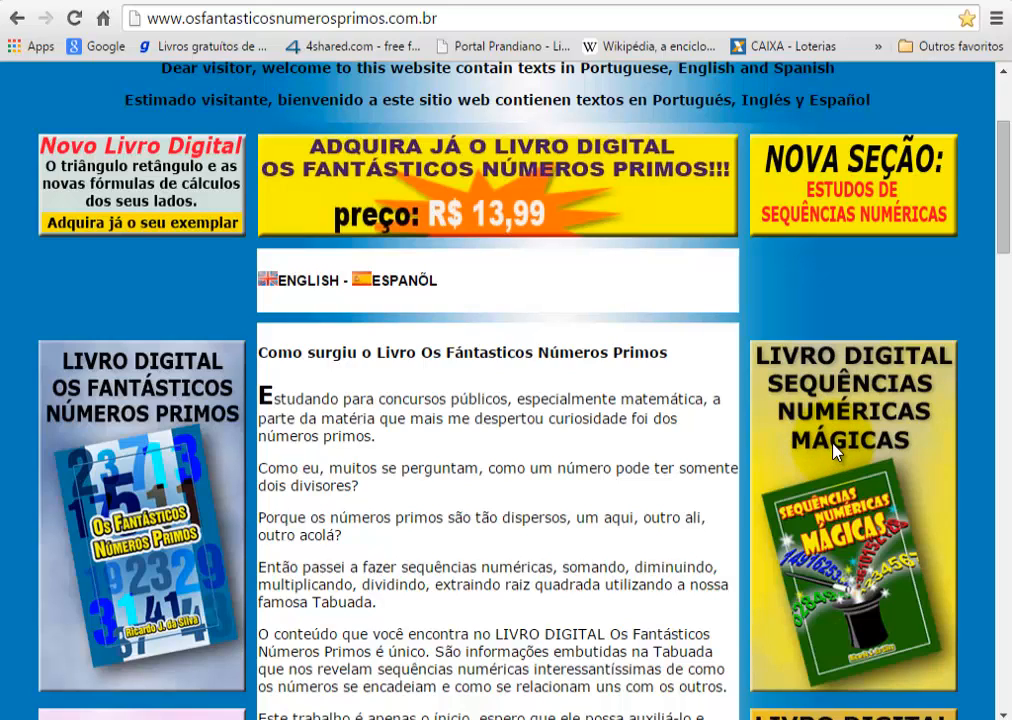
{"action": "scroll", "coordinate": [836, 452], "scroll_direction": "down", "scroll_amount": 4}
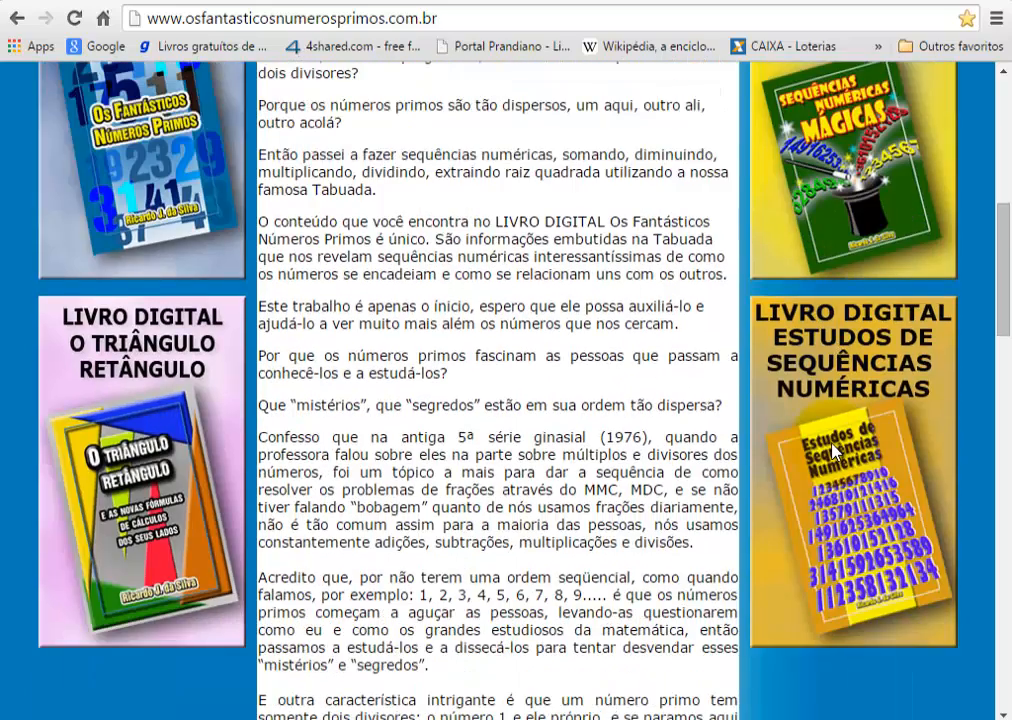
{"action": "scroll", "coordinate": [836, 452], "scroll_direction": "up", "scroll_amount": 6}
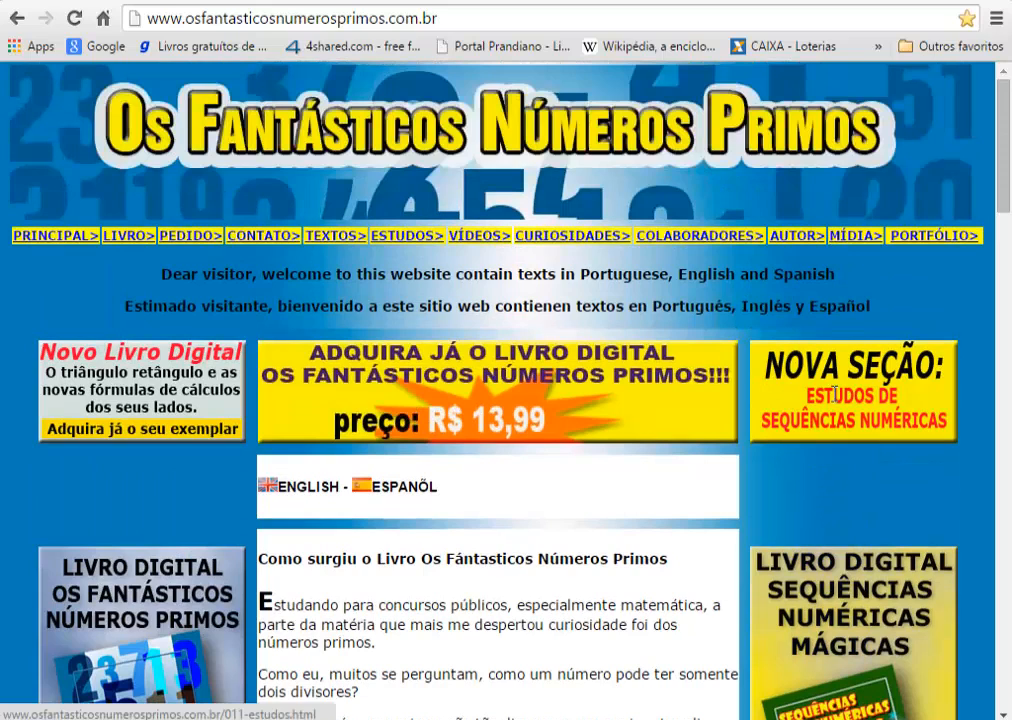
{"action": "left_click", "coordinate": [515, 0]}
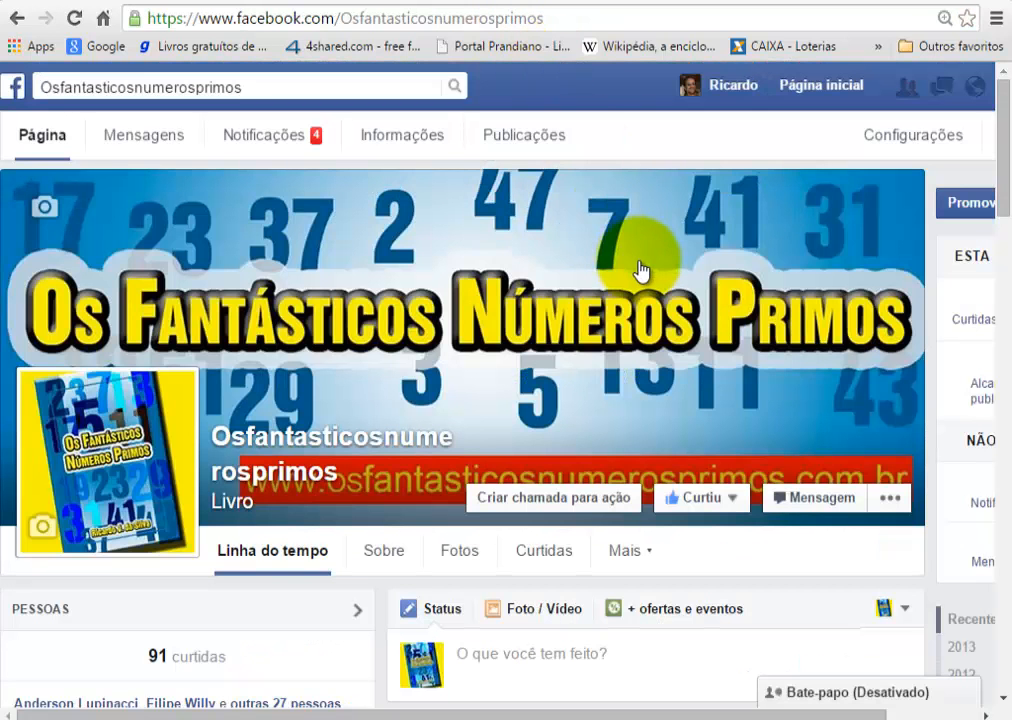